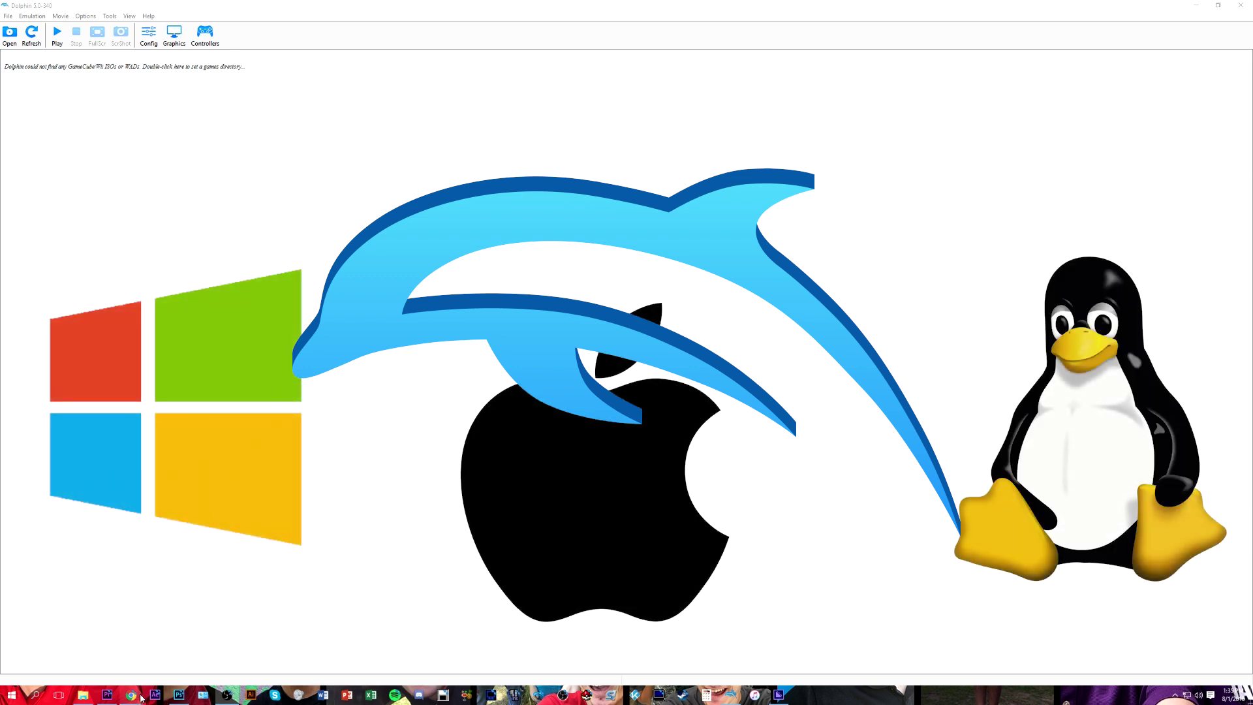
# Switch to the Dolphin website in the browser and examine the stable and development versions offered for download.
pyautogui.moveTo(141, 697)
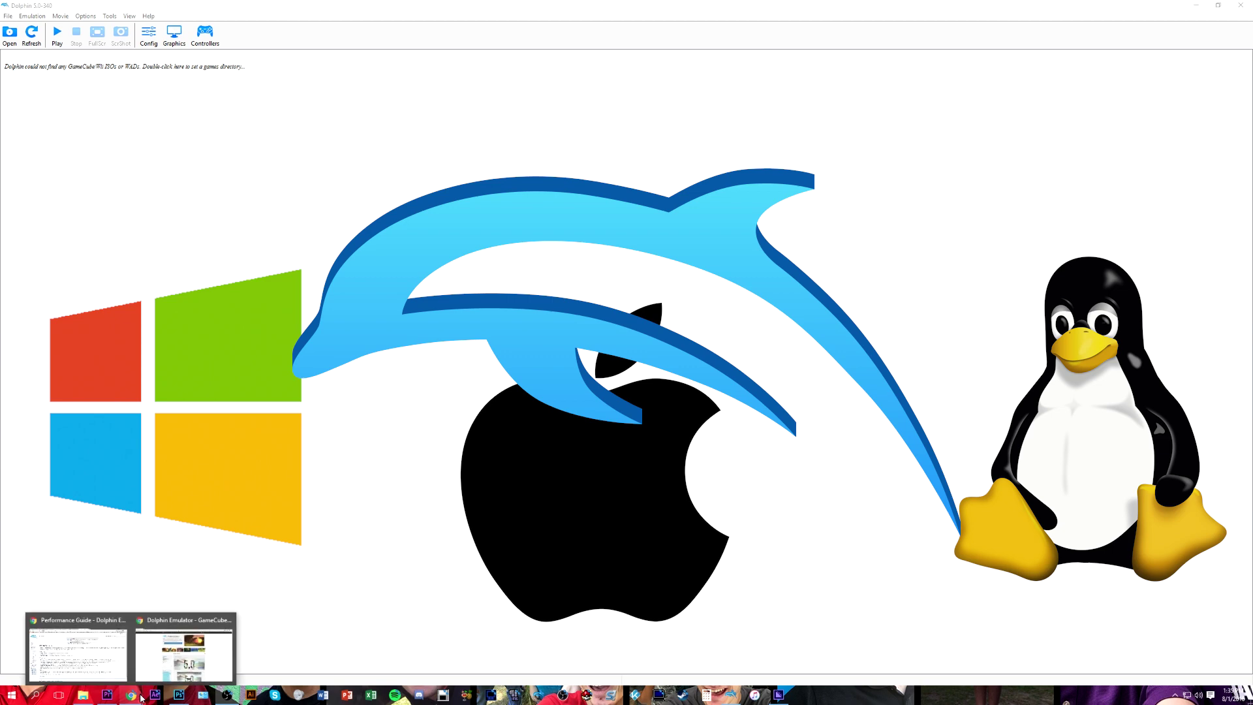
pyautogui.click(185, 649)
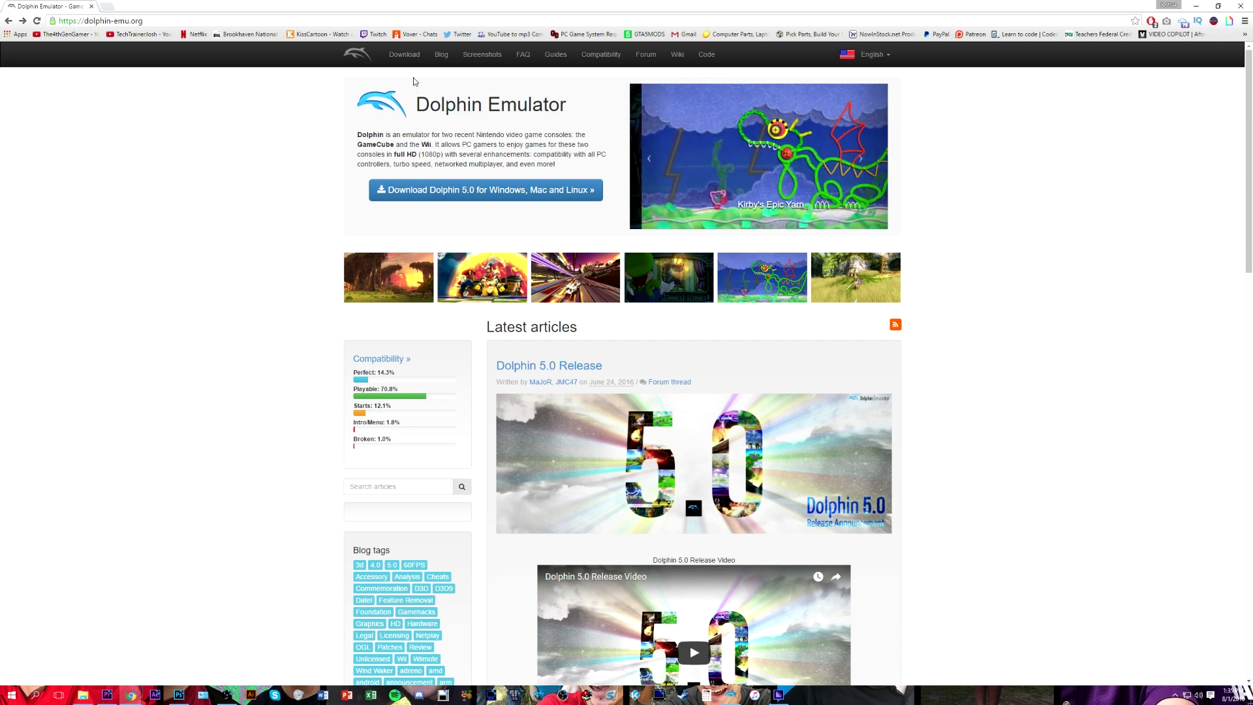
pyautogui.click(412, 58)
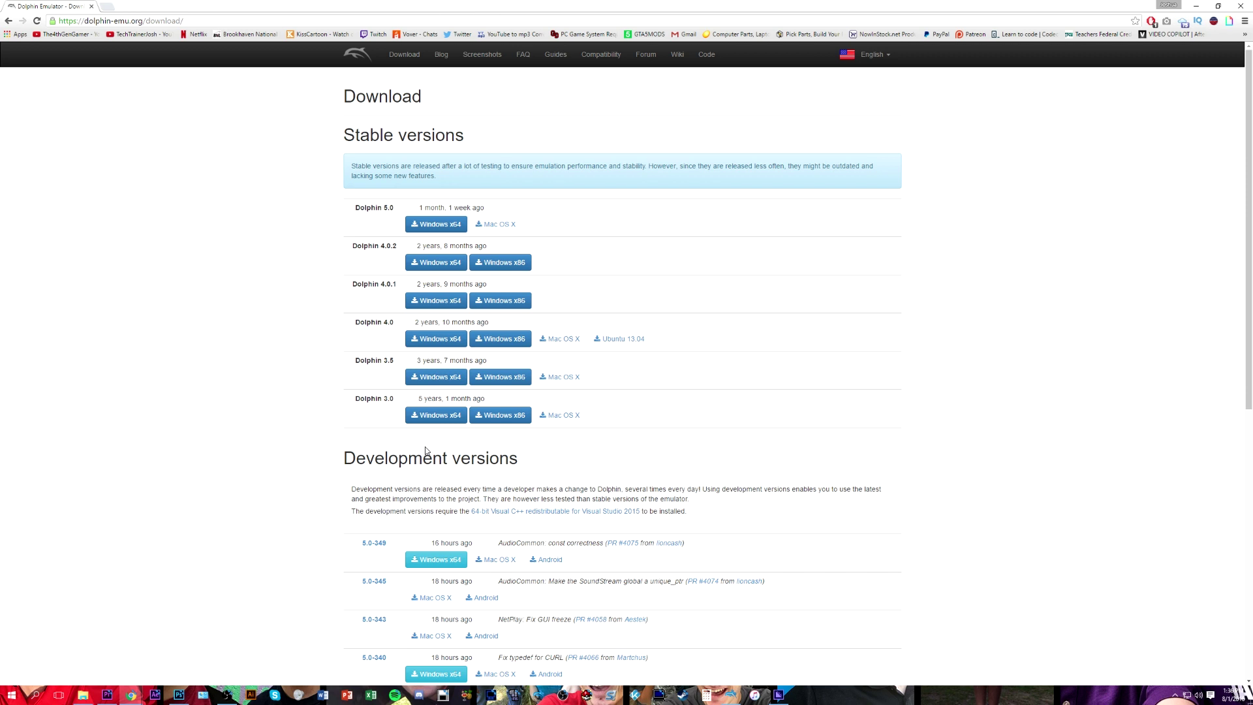
pyautogui.scroll(-2, 425, 450)
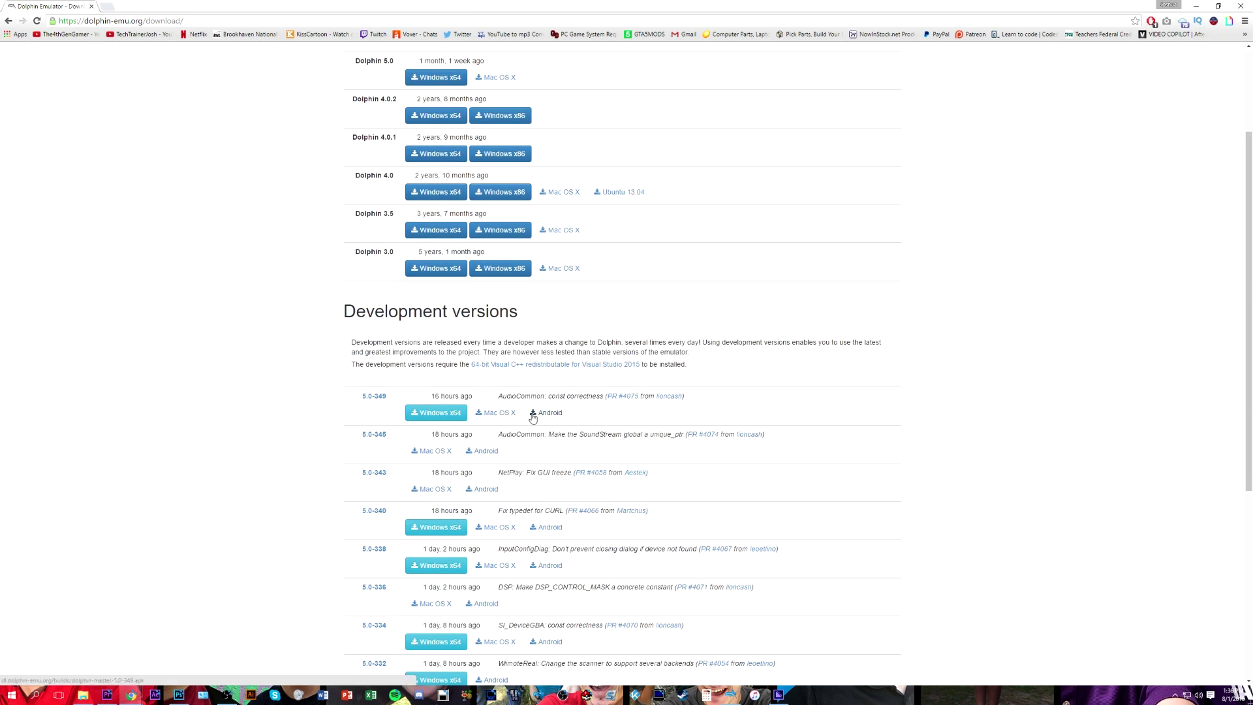
pyautogui.scroll(-2, 533, 416)
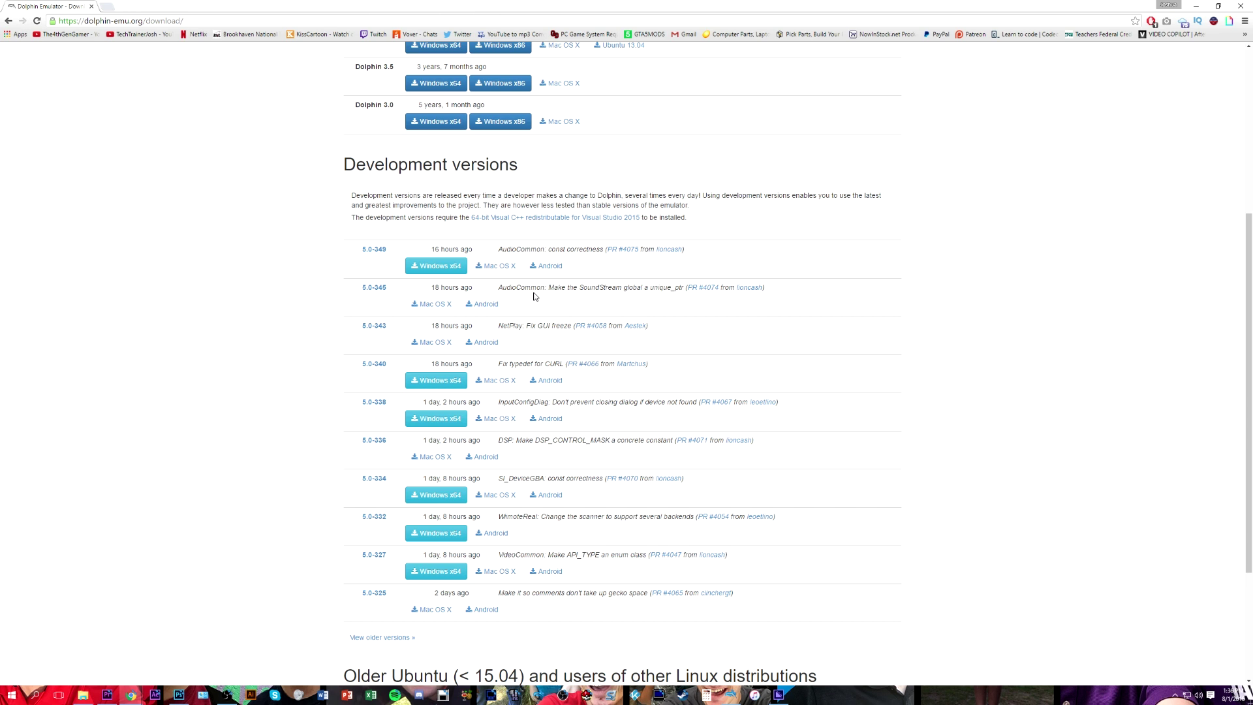
pyautogui.scroll(3, 534, 297)
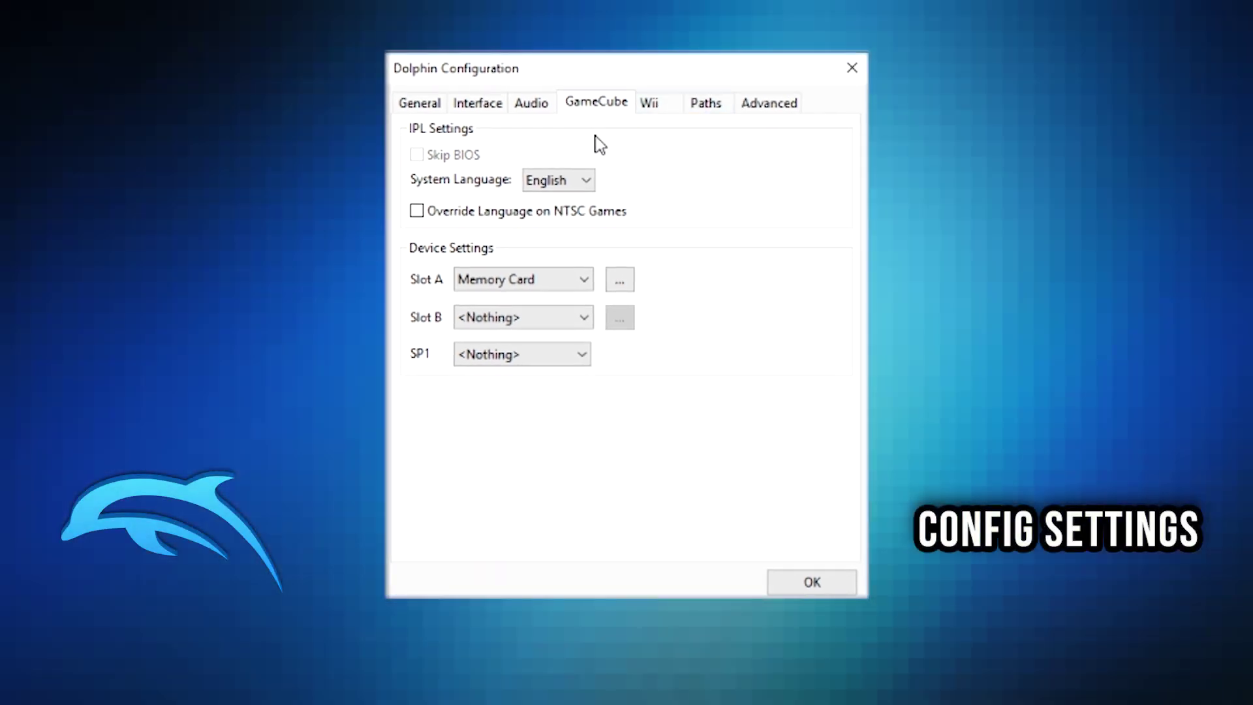
# Review the general Dolphin configuration, including dual core, speed limit and usage statistics options, and open the audio settings.
pyautogui.click(412, 109)
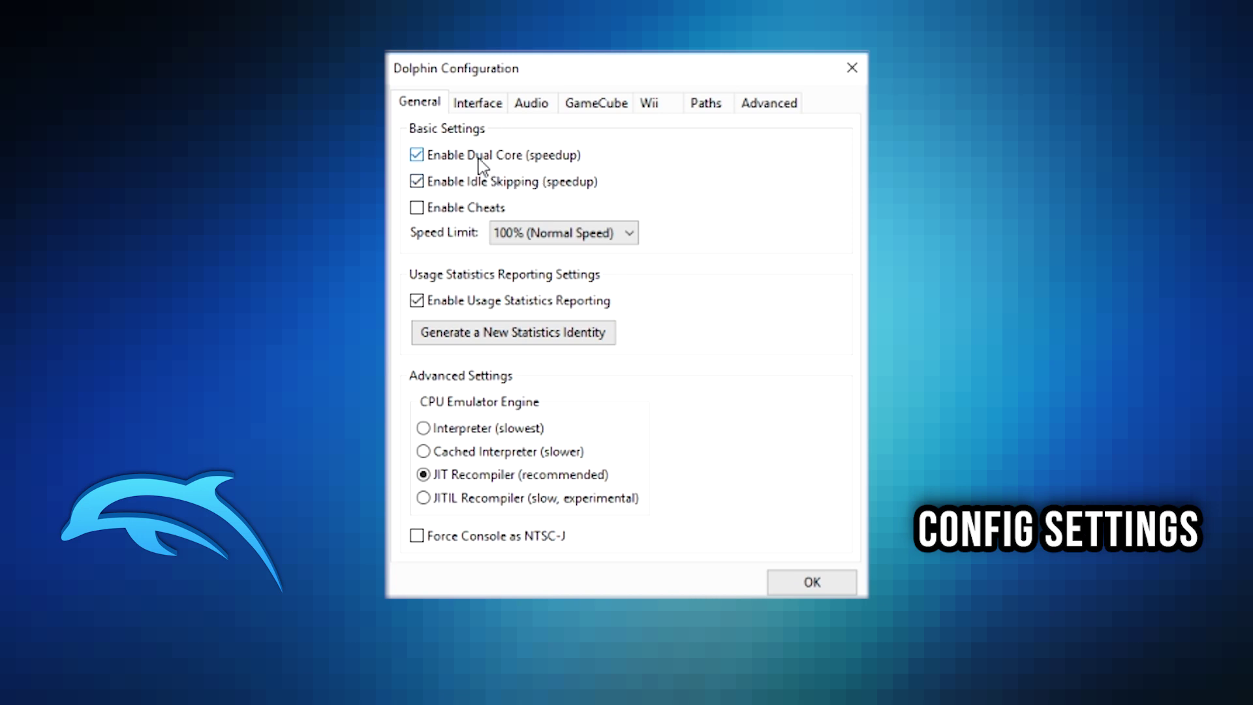
pyautogui.moveTo(475, 162)
pyautogui.moveTo(541, 239)
pyautogui.moveTo(454, 309)
pyautogui.click(539, 101)
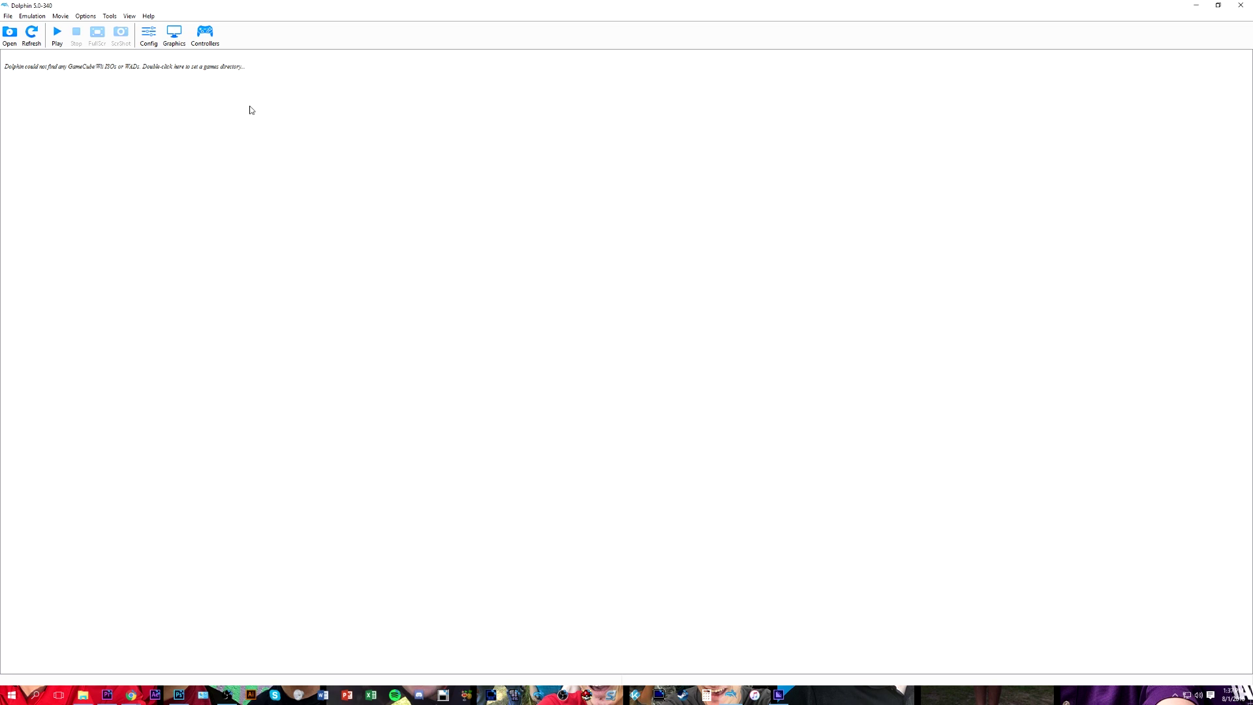
# In the graphics configuration, review the backend and fullscreen resolution choices and set the aspect ratio to Force 16:9.
pyautogui.click(177, 43)
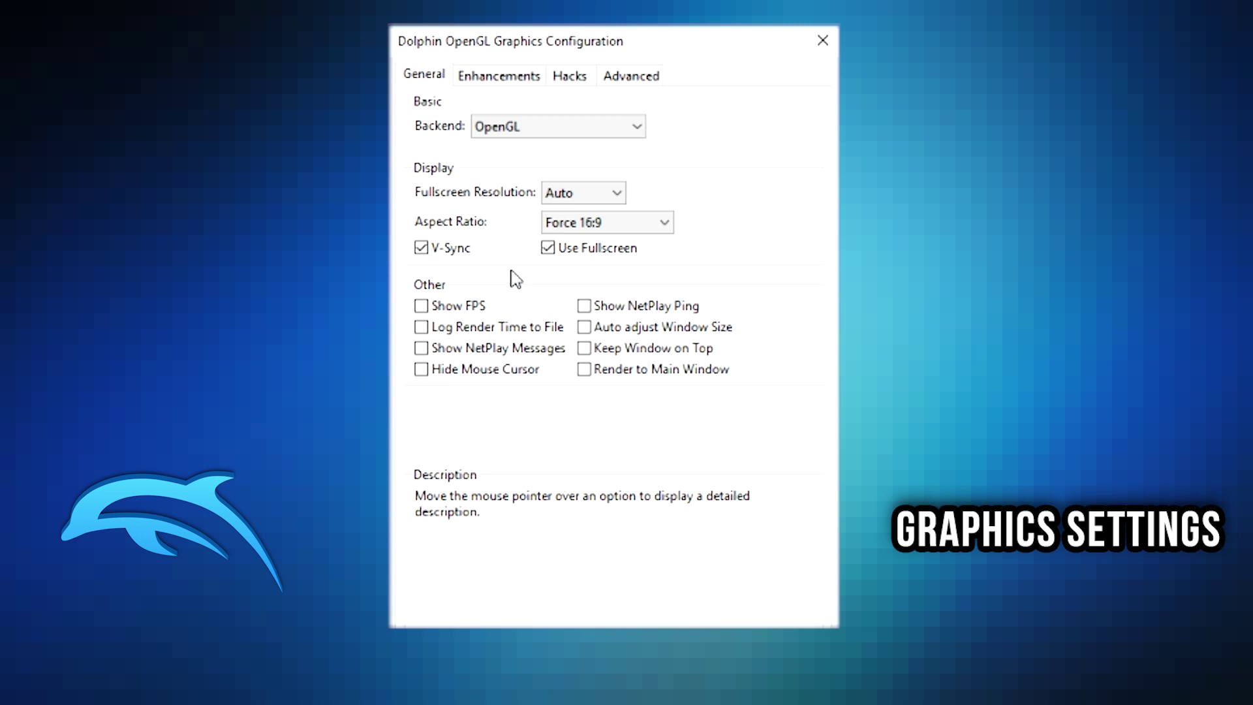
pyautogui.click(554, 131)
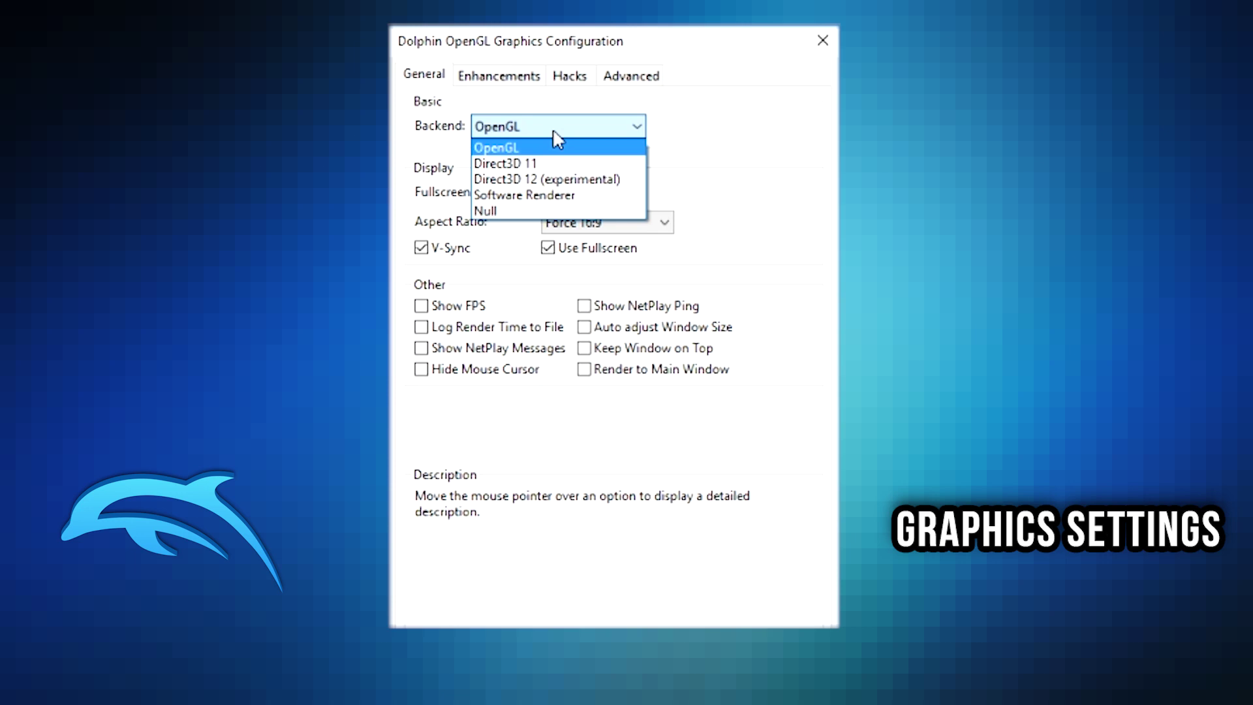
pyautogui.click(553, 131)
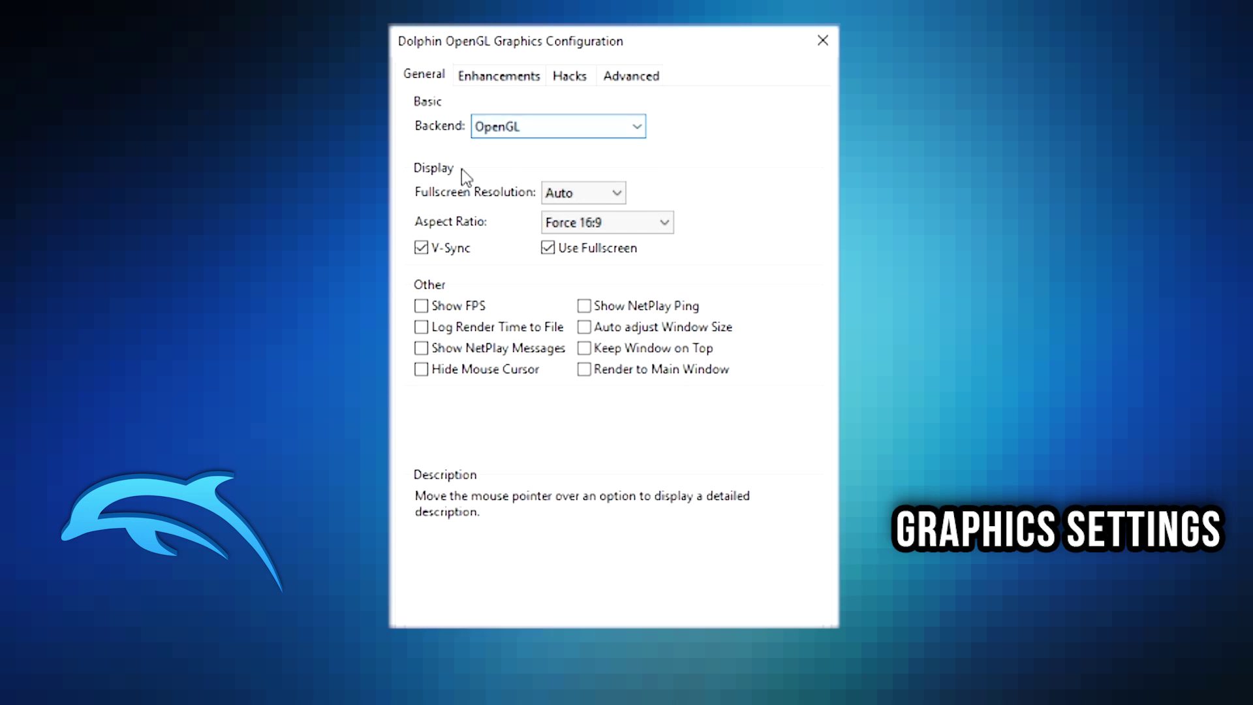
pyautogui.click(619, 195)
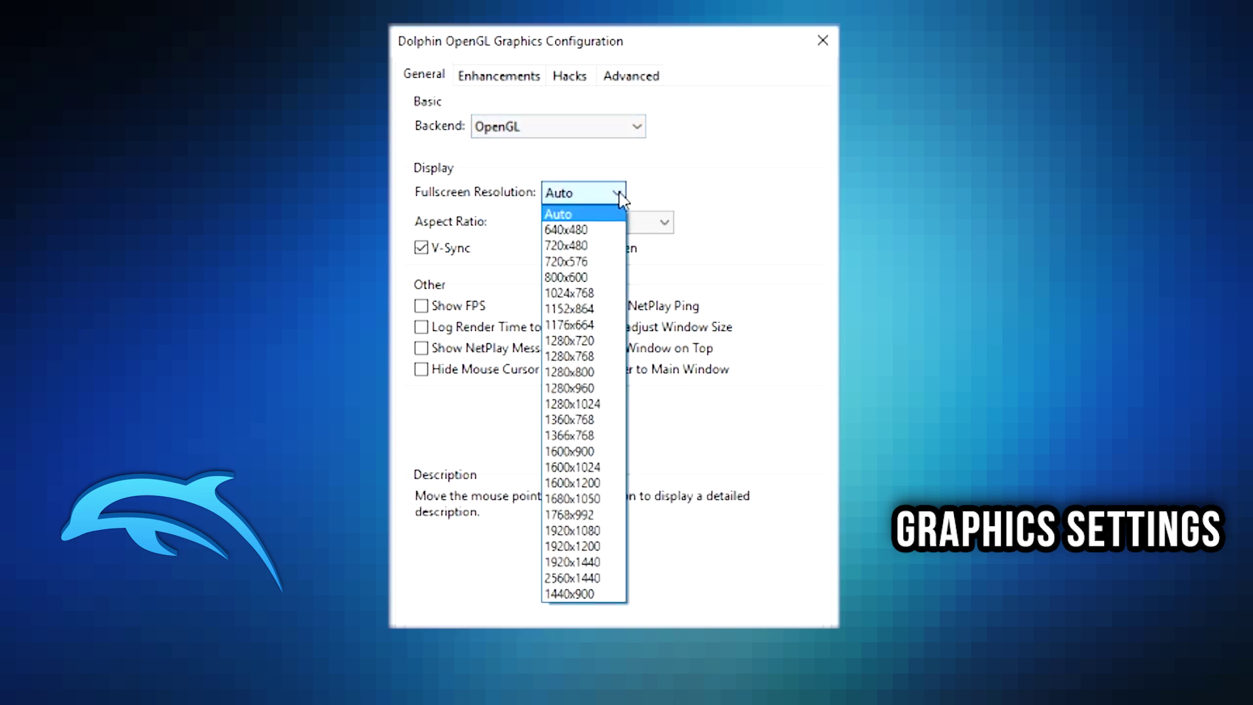
pyautogui.click(619, 195)
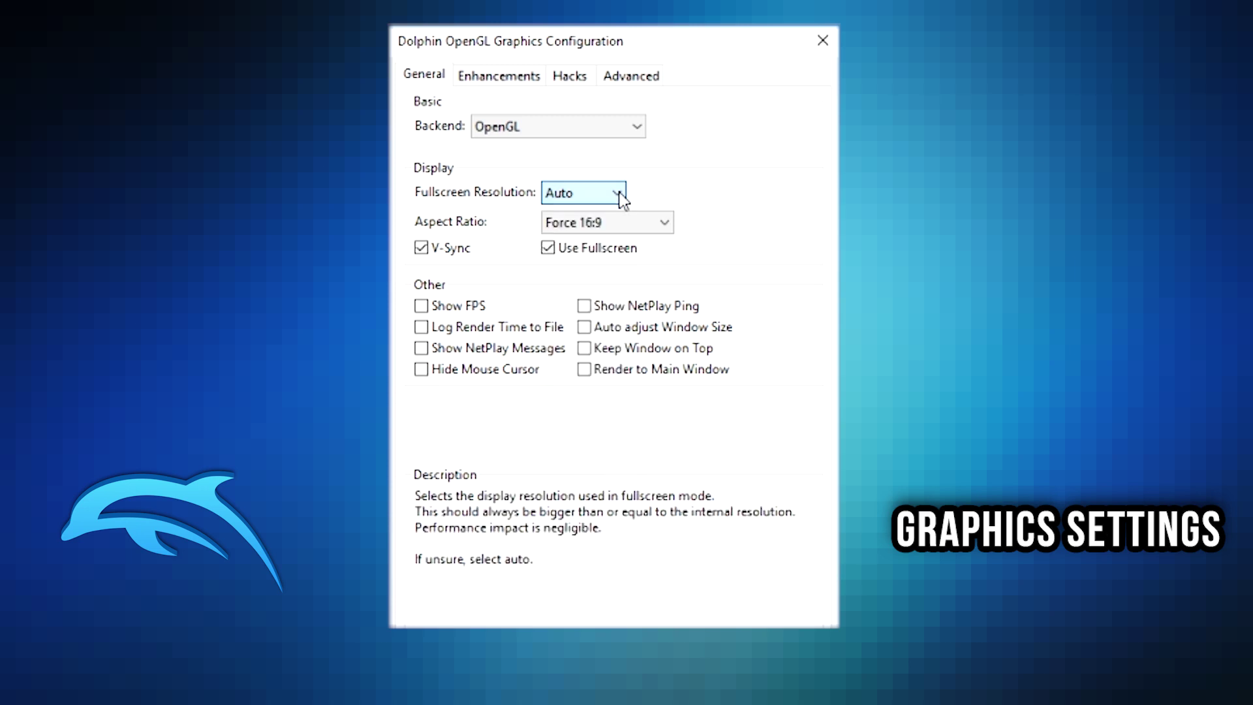
pyautogui.click(621, 229)
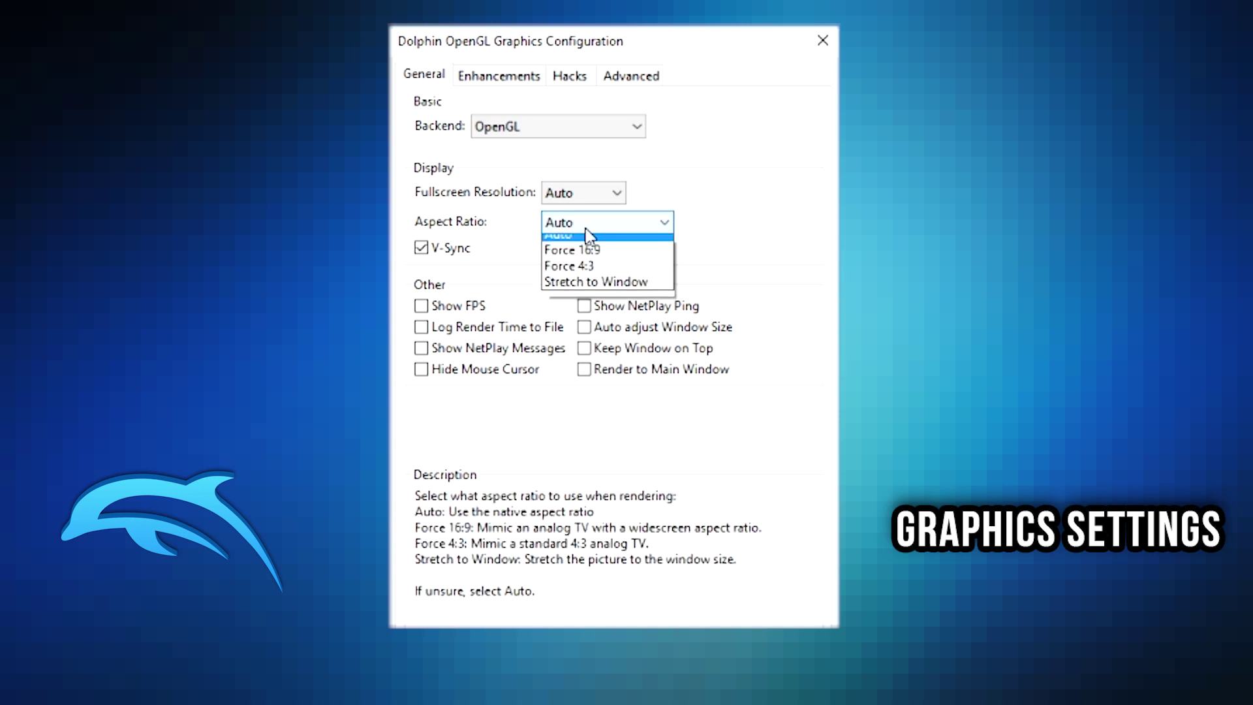
pyautogui.click(589, 258)
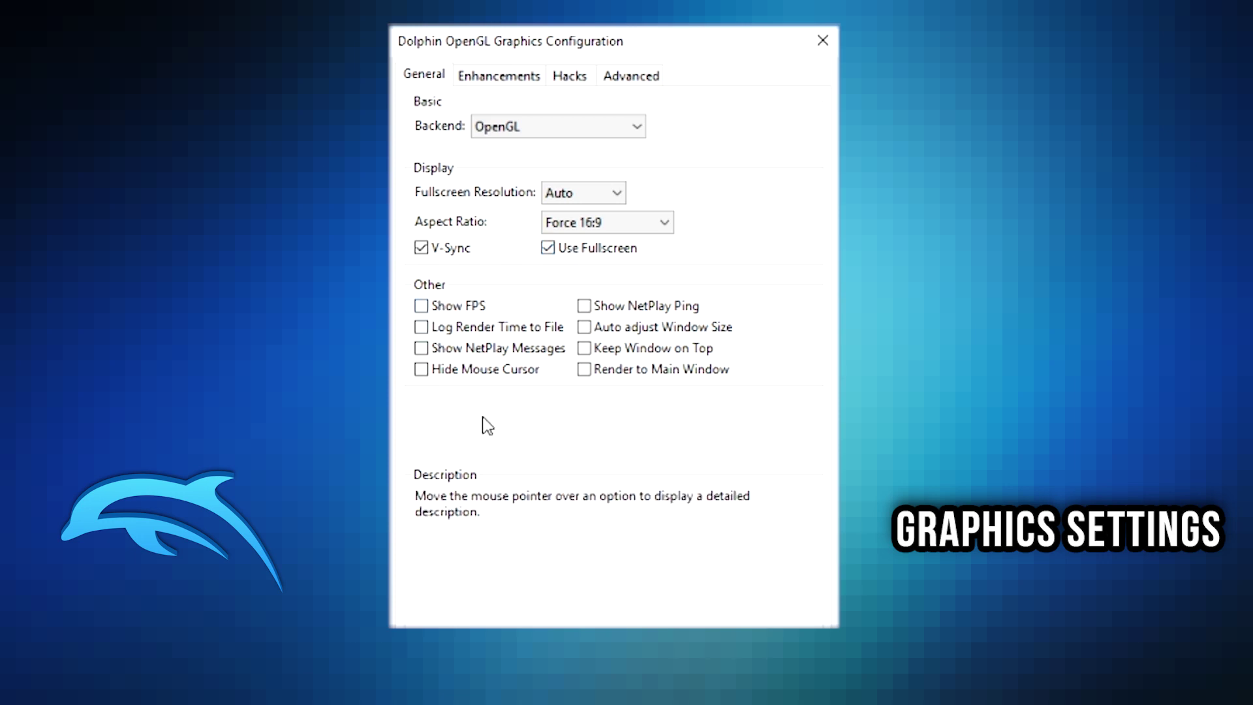
# Try the Auto (Window Size) and Auto (Multiple of 640x528) internal resolutions, and set the internal resolution back to Native (640x528).
pyautogui.click(535, 77)
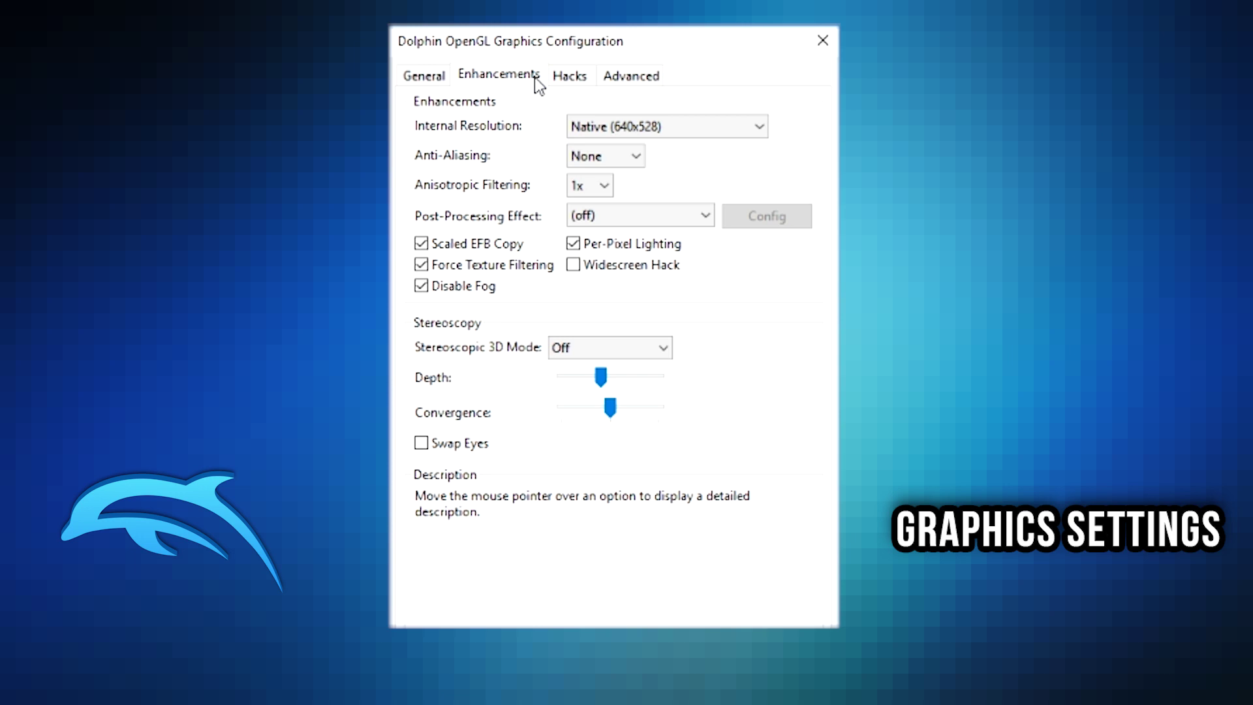
pyautogui.click(592, 127)
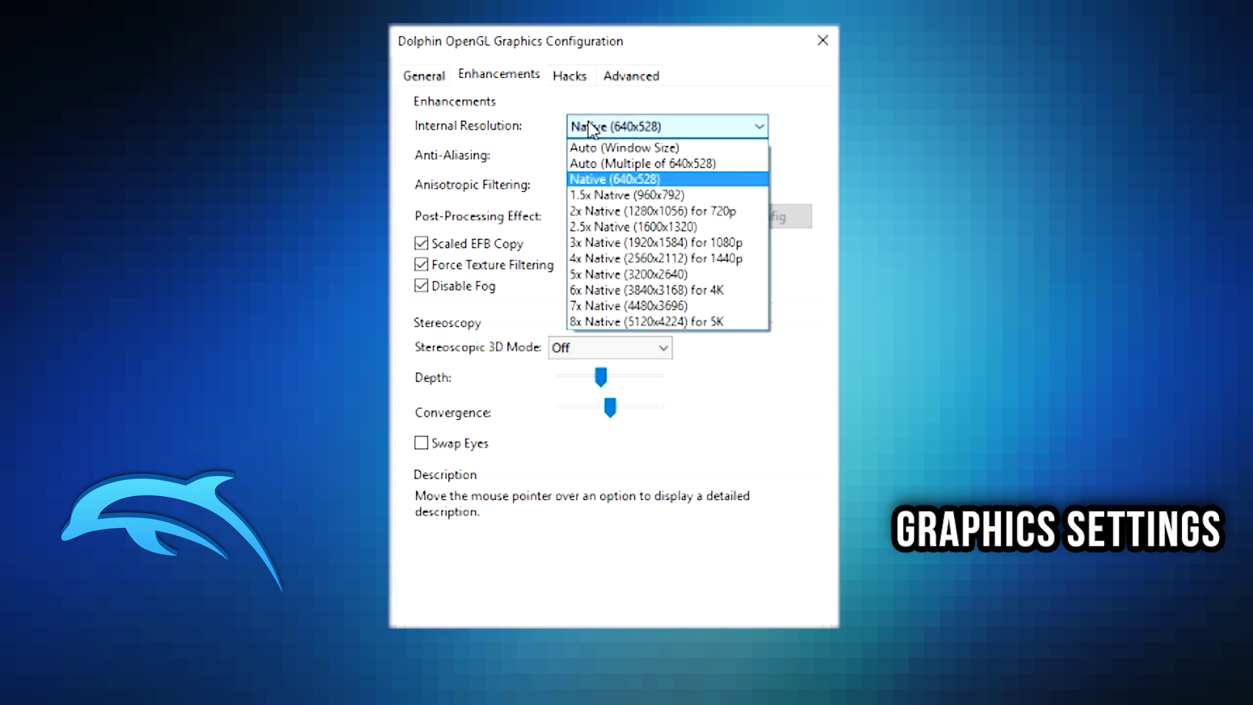
pyautogui.click(599, 150)
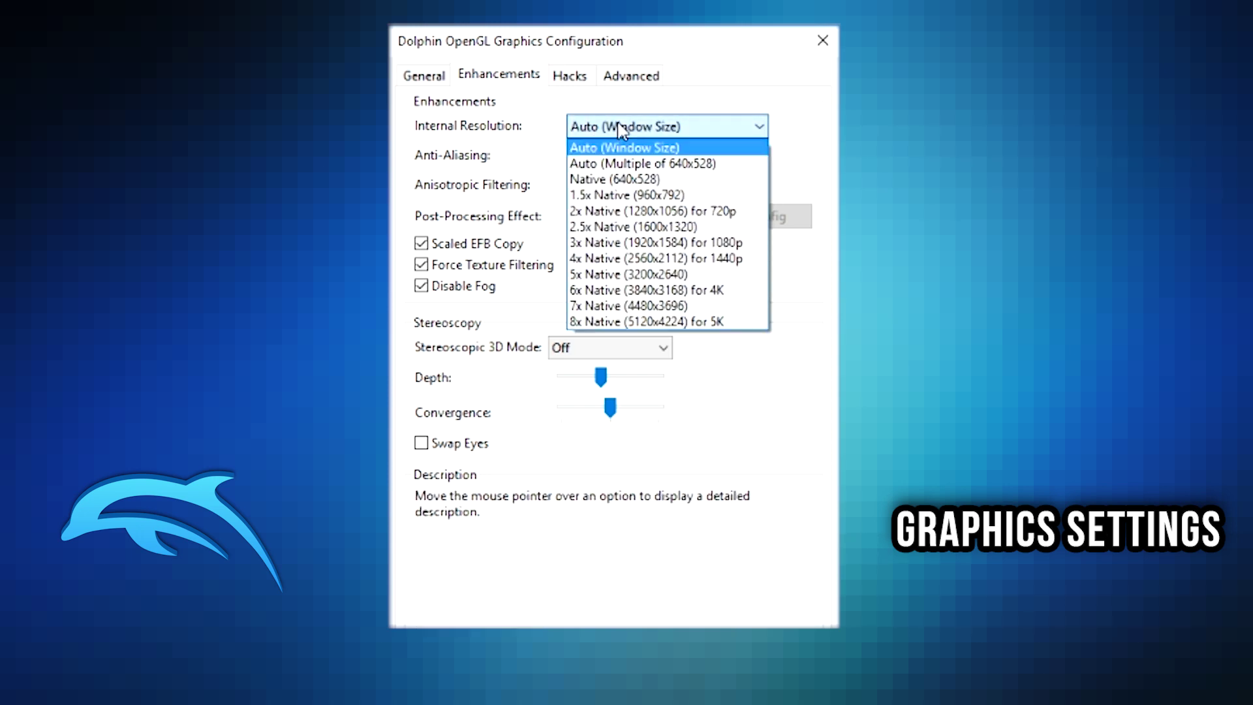
pyautogui.click(625, 164)
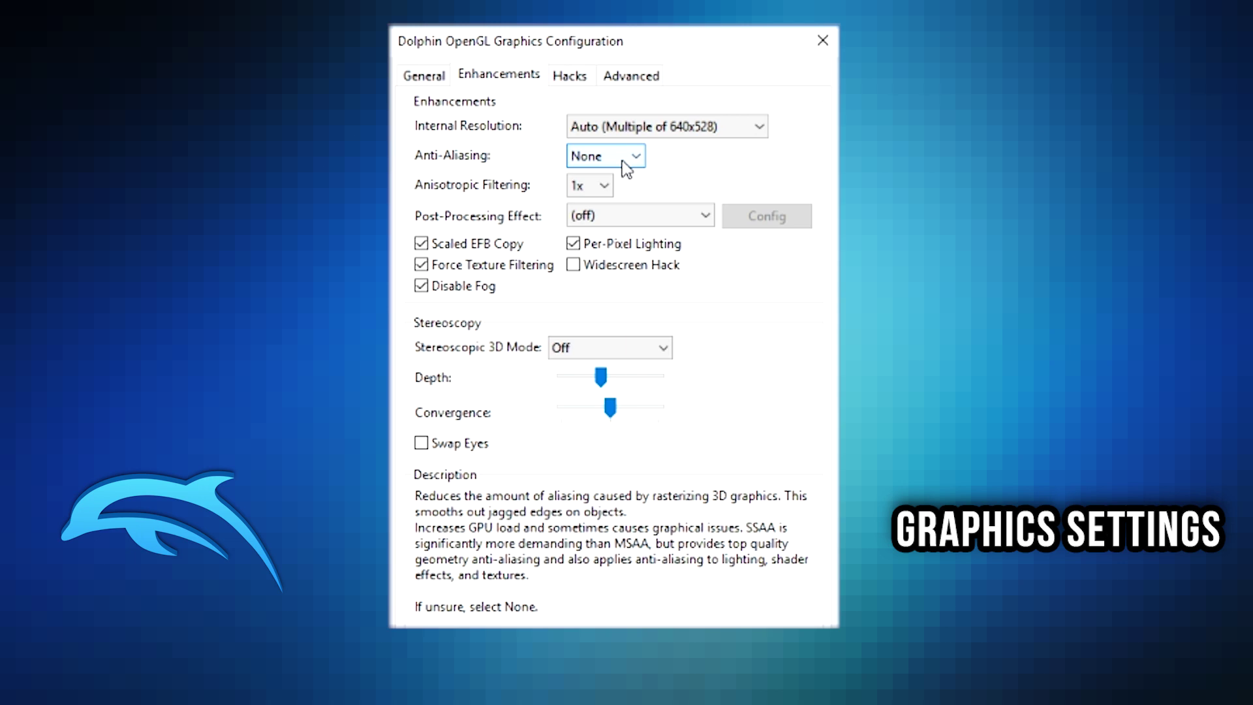
pyautogui.click(627, 129)
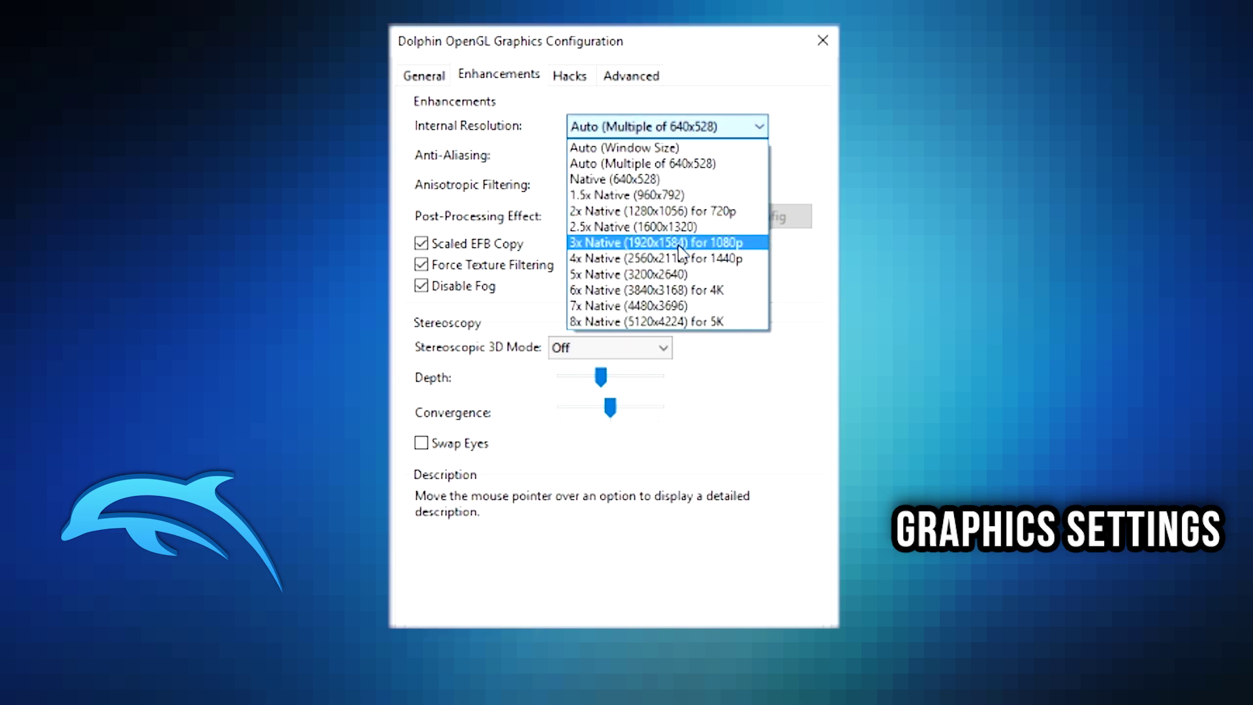
pyautogui.click(682, 165)
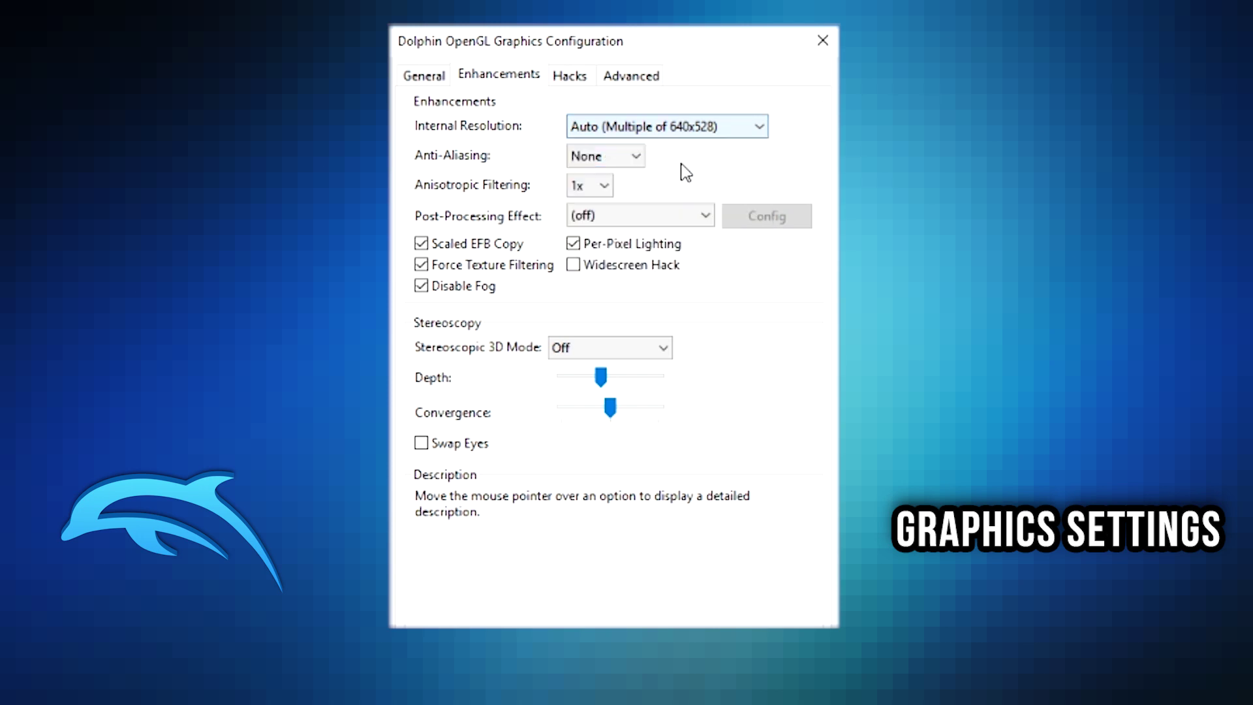
pyautogui.click(614, 133)
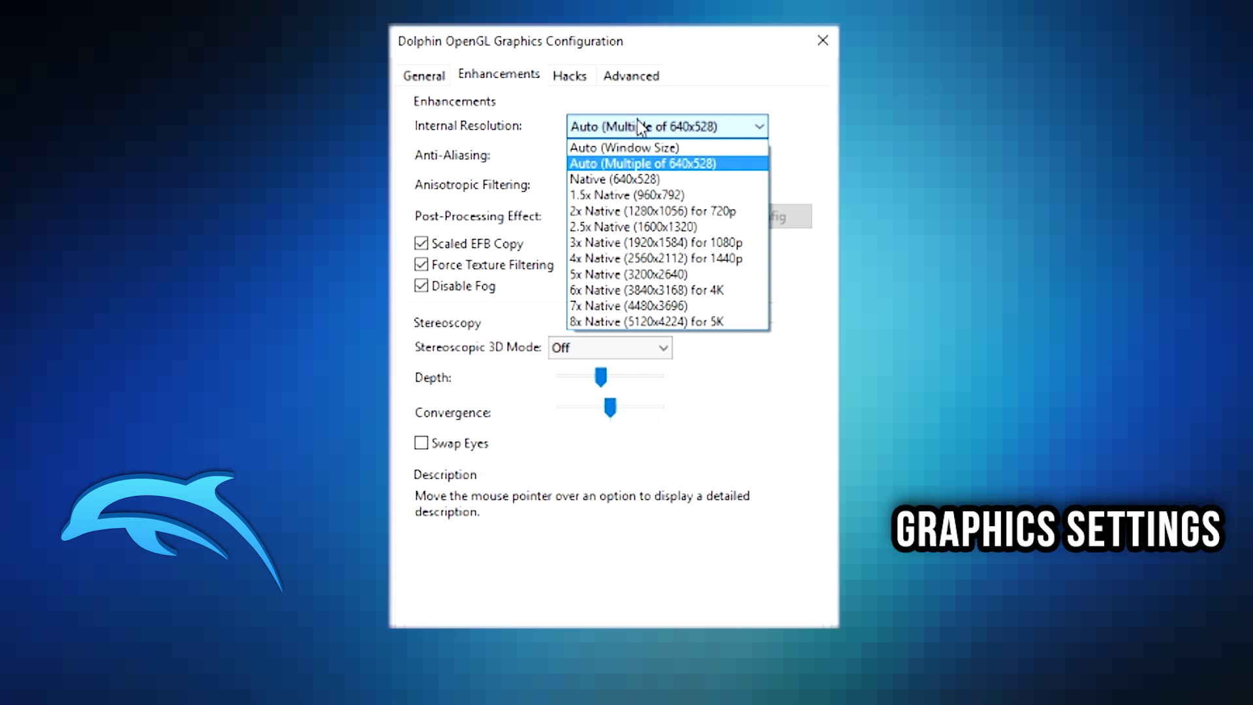
pyautogui.click(607, 179)
pyautogui.click(605, 185)
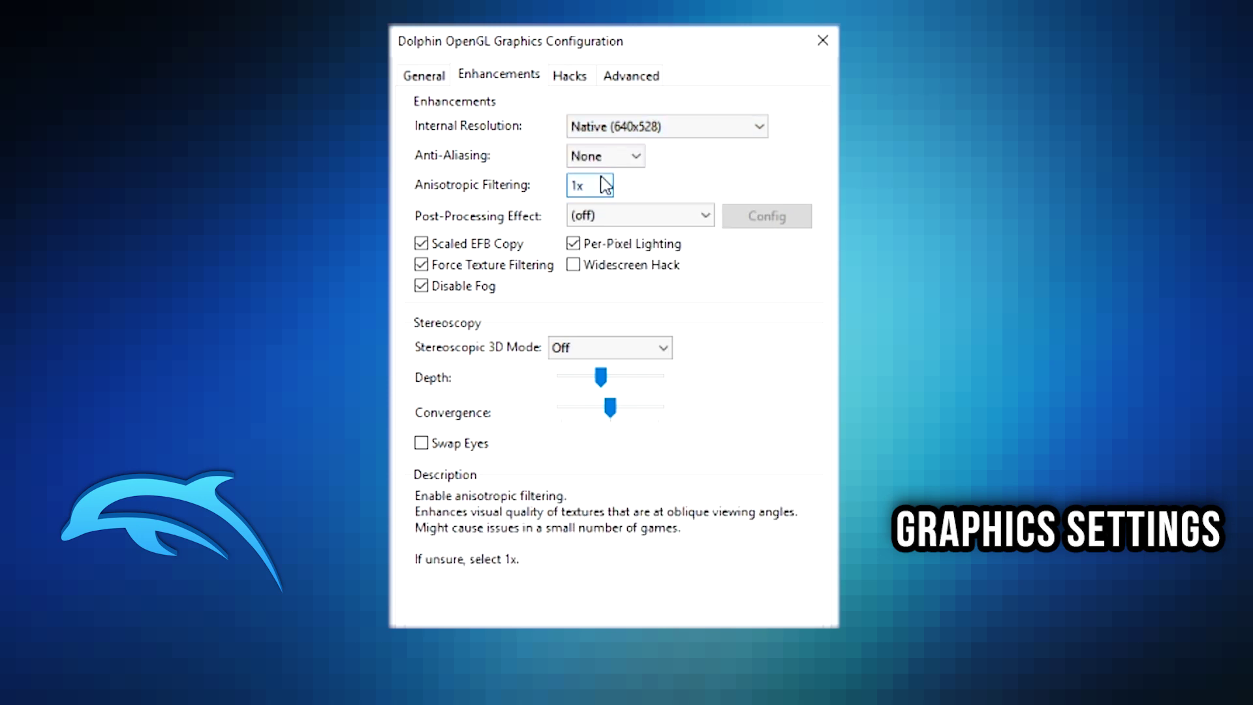
# Choose None for anti-aliasing and review the anisotropic filtering levels, keeping 1x.
pyautogui.click(619, 157)
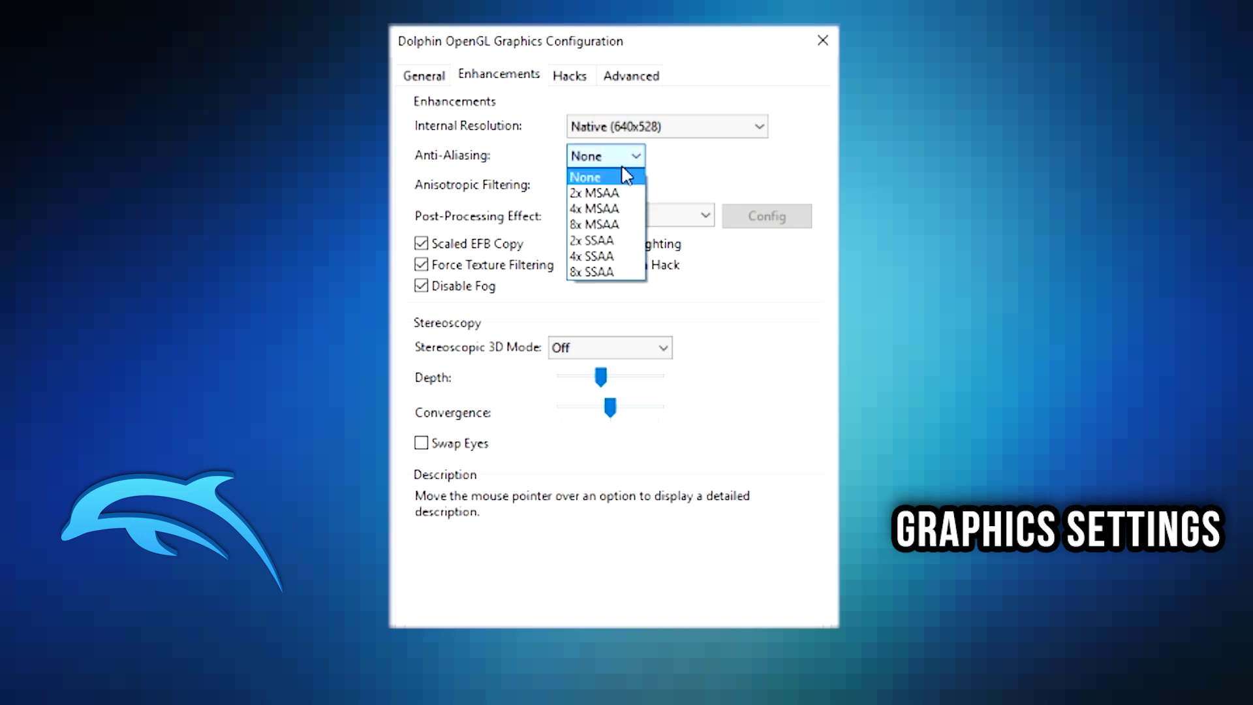
pyautogui.click(628, 176)
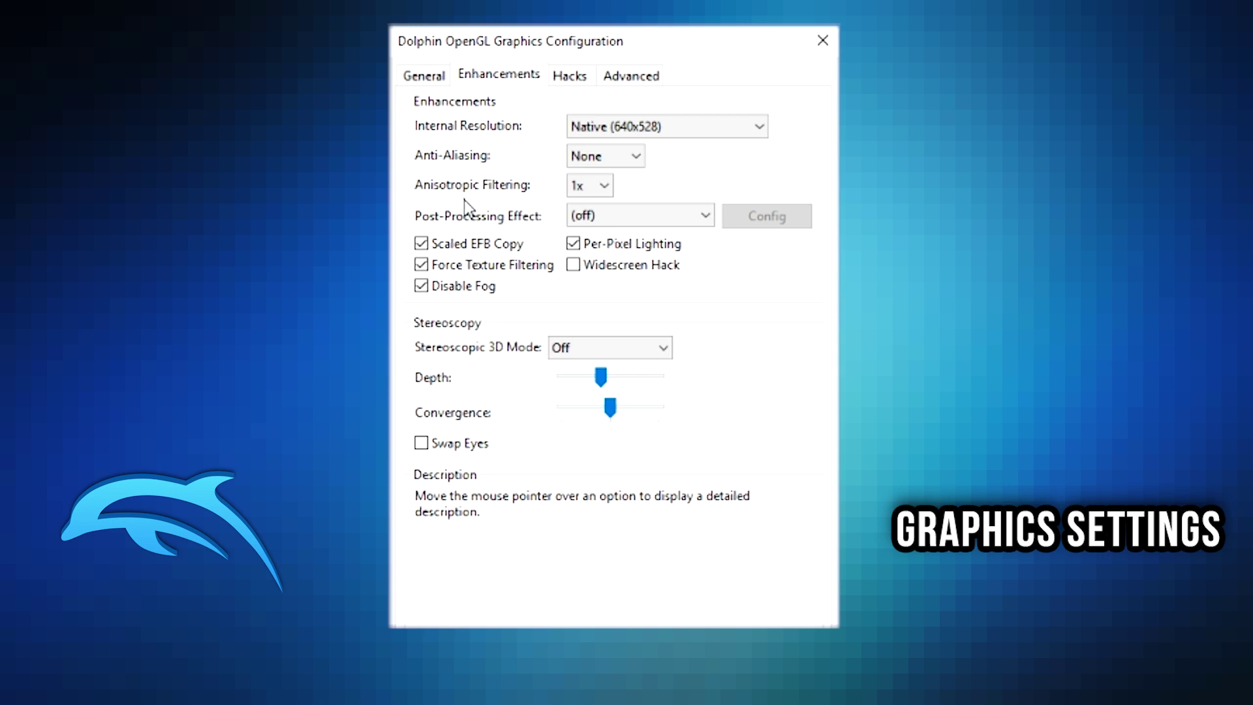
pyautogui.click(599, 188)
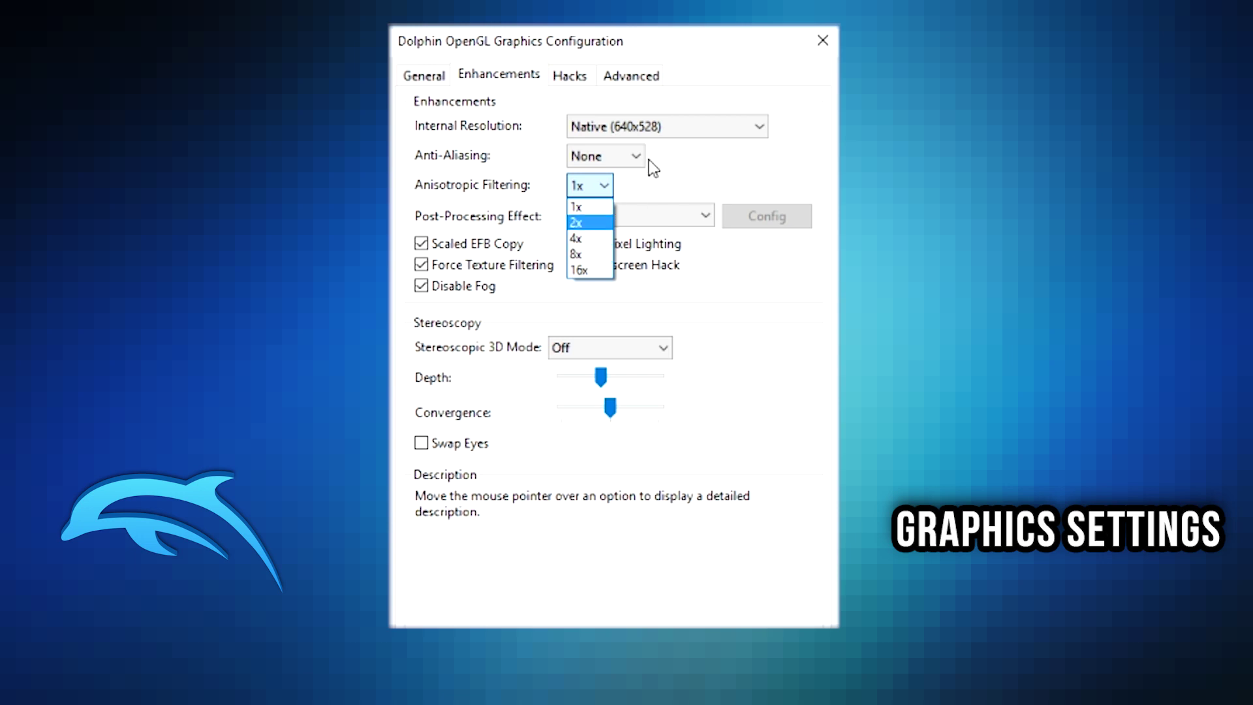
pyautogui.click(671, 184)
# Look through the post-processing effects, try FXAA, and switch the effect back to (off).
pyautogui.click(660, 222)
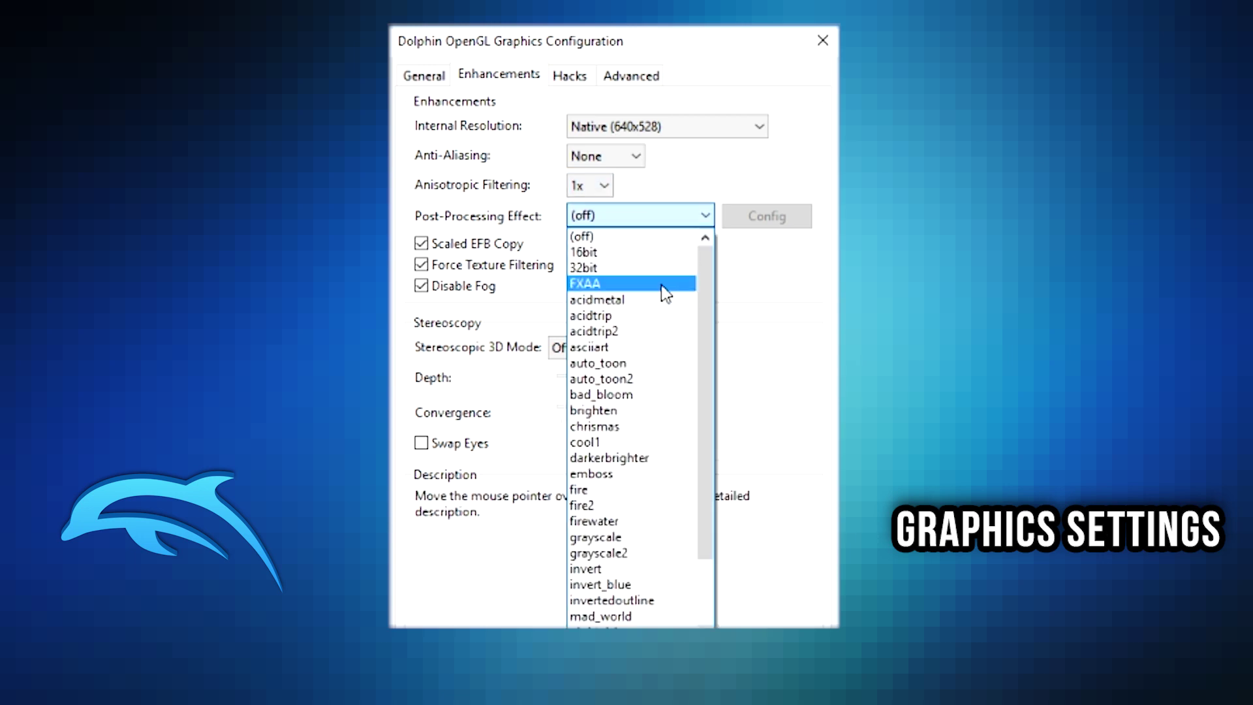
pyautogui.scroll(-4, 661, 291)
pyautogui.scroll(4, 660, 293)
pyautogui.click(607, 284)
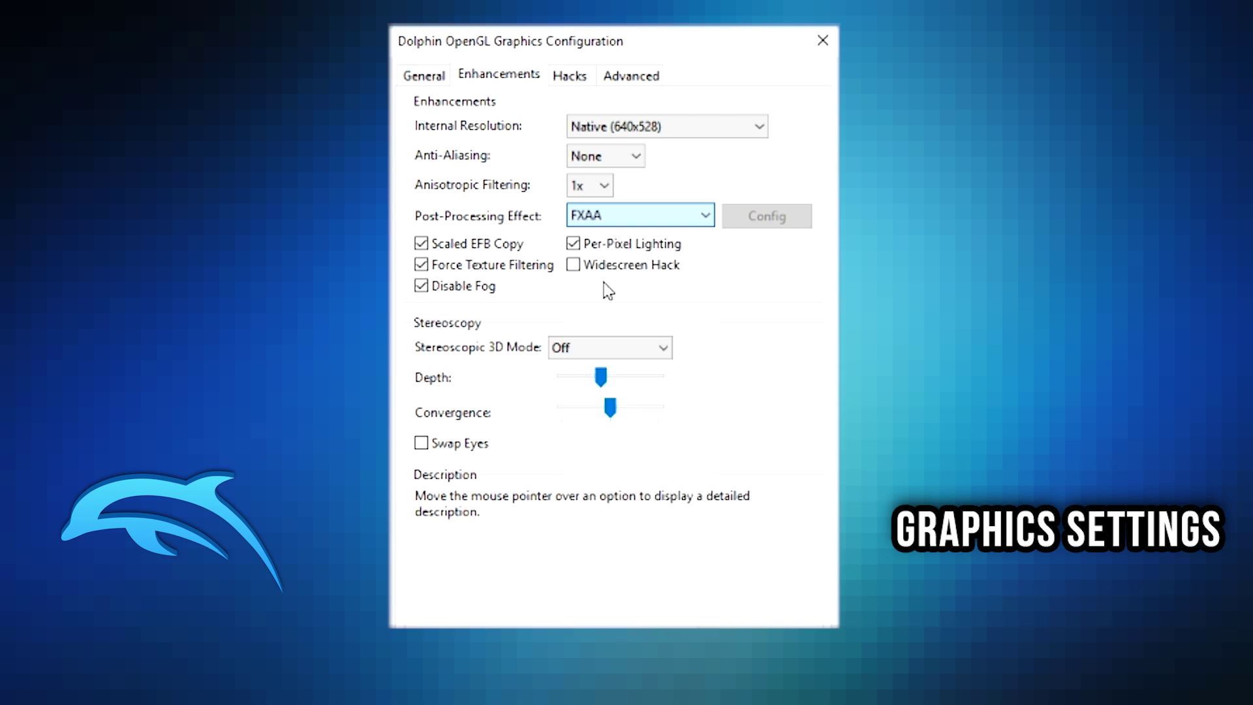
pyautogui.click(653, 216)
pyautogui.scroll(1, 654, 248)
pyautogui.click(652, 248)
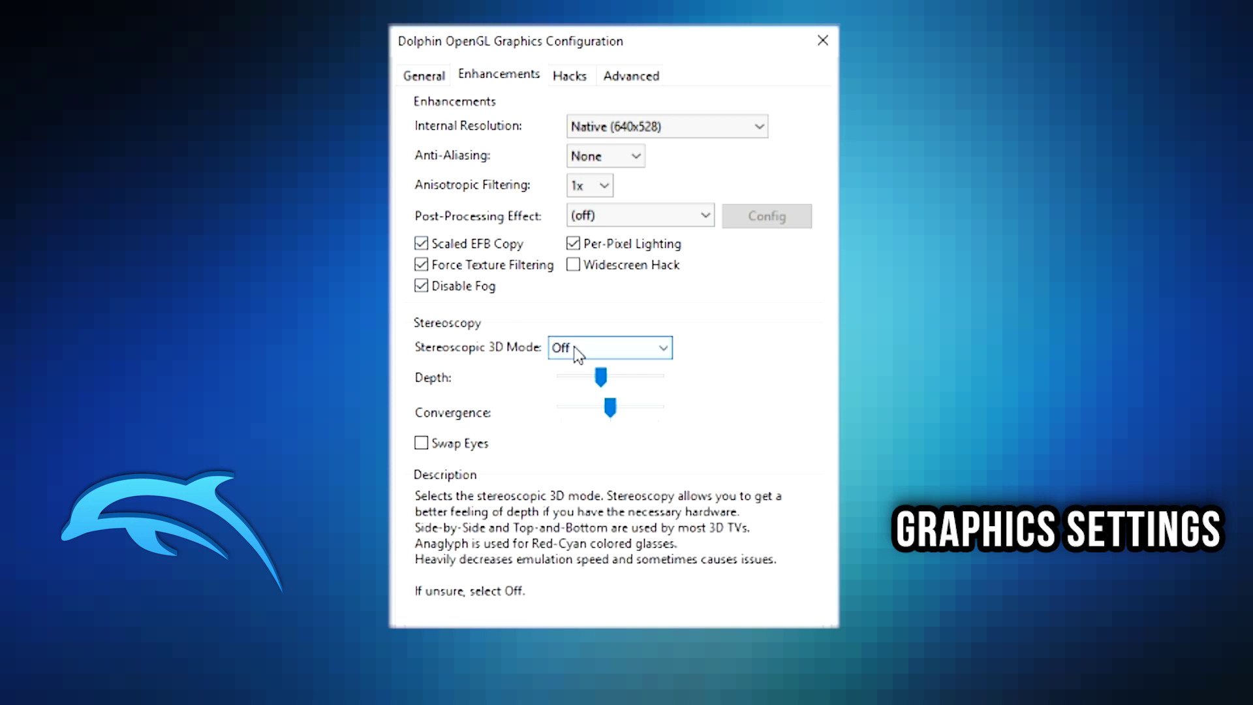
# Review the hacks and advanced options of the graphics configuration.
pyautogui.click(570, 76)
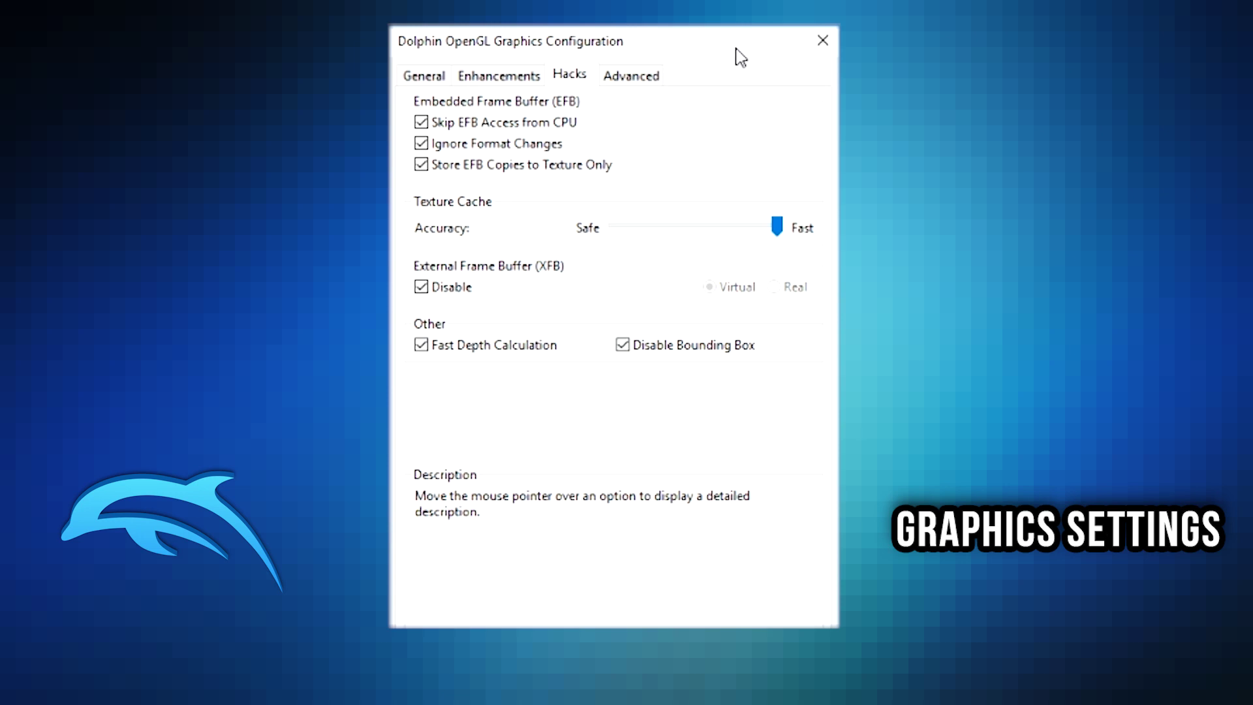
pyautogui.click(628, 76)
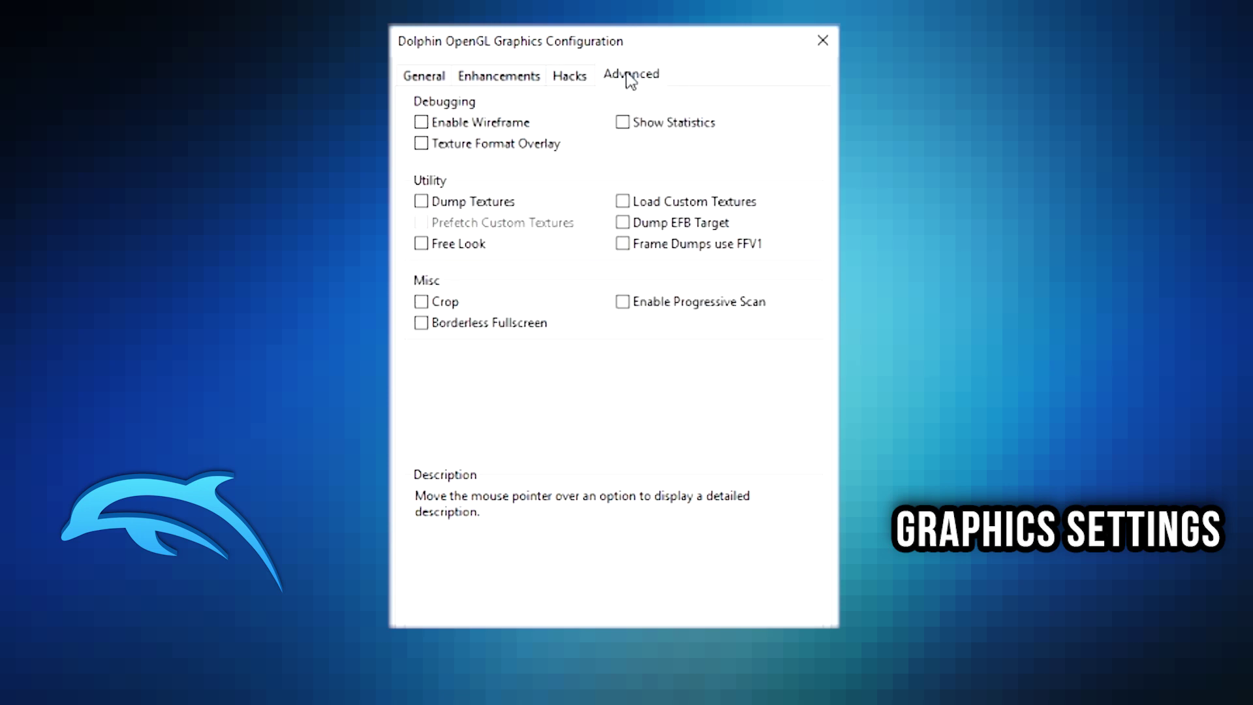
pyautogui.click(570, 76)
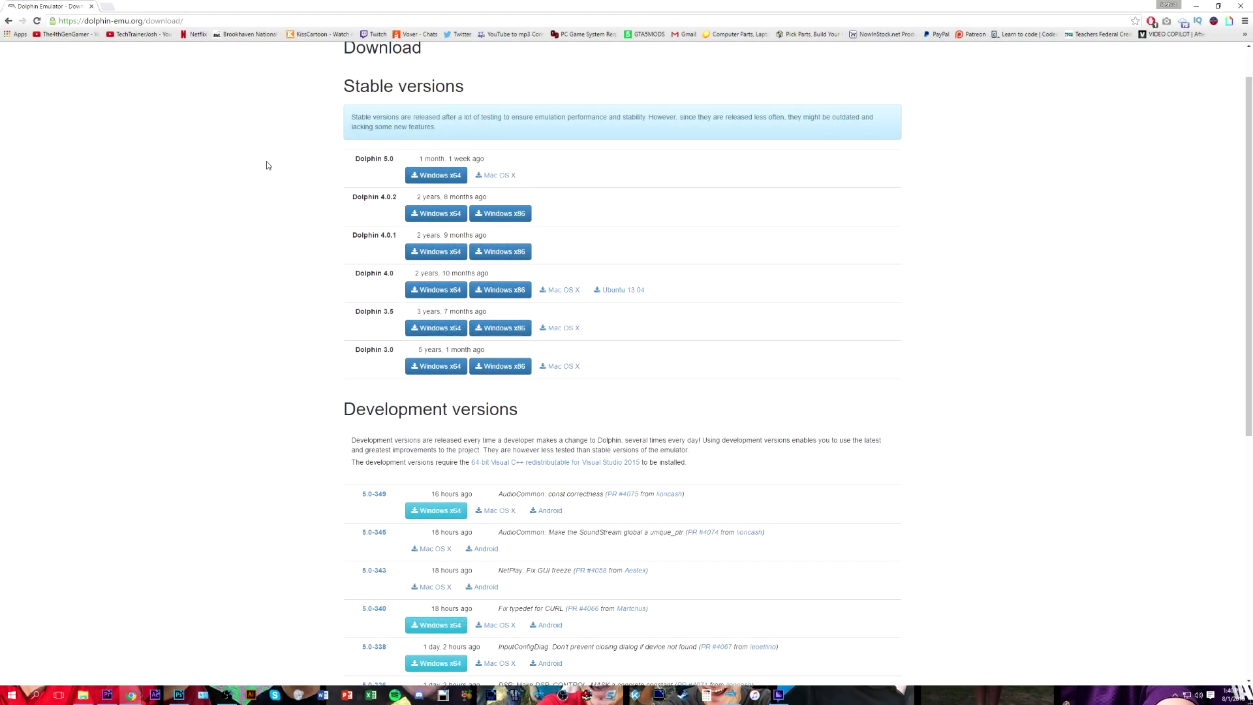
# Open the game compatibility list on the Dolphin website and show the titles starting with M.
pyautogui.scroll(1, 268, 171)
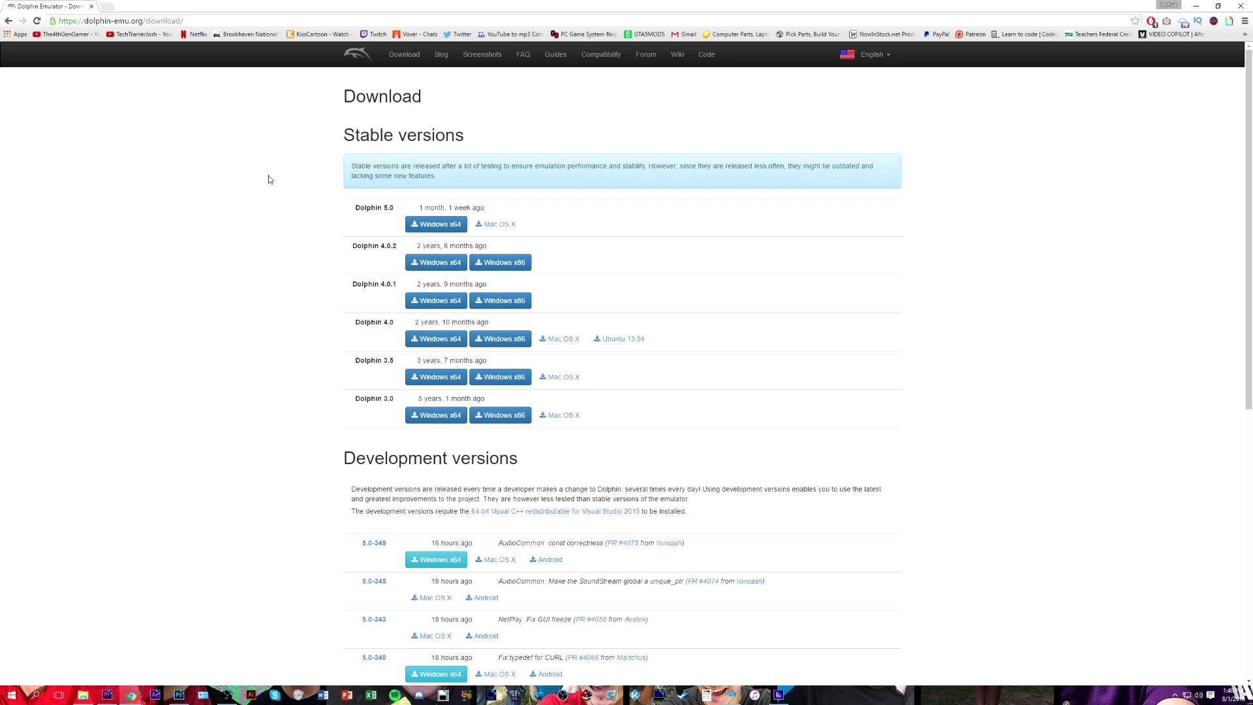
pyautogui.click(601, 56)
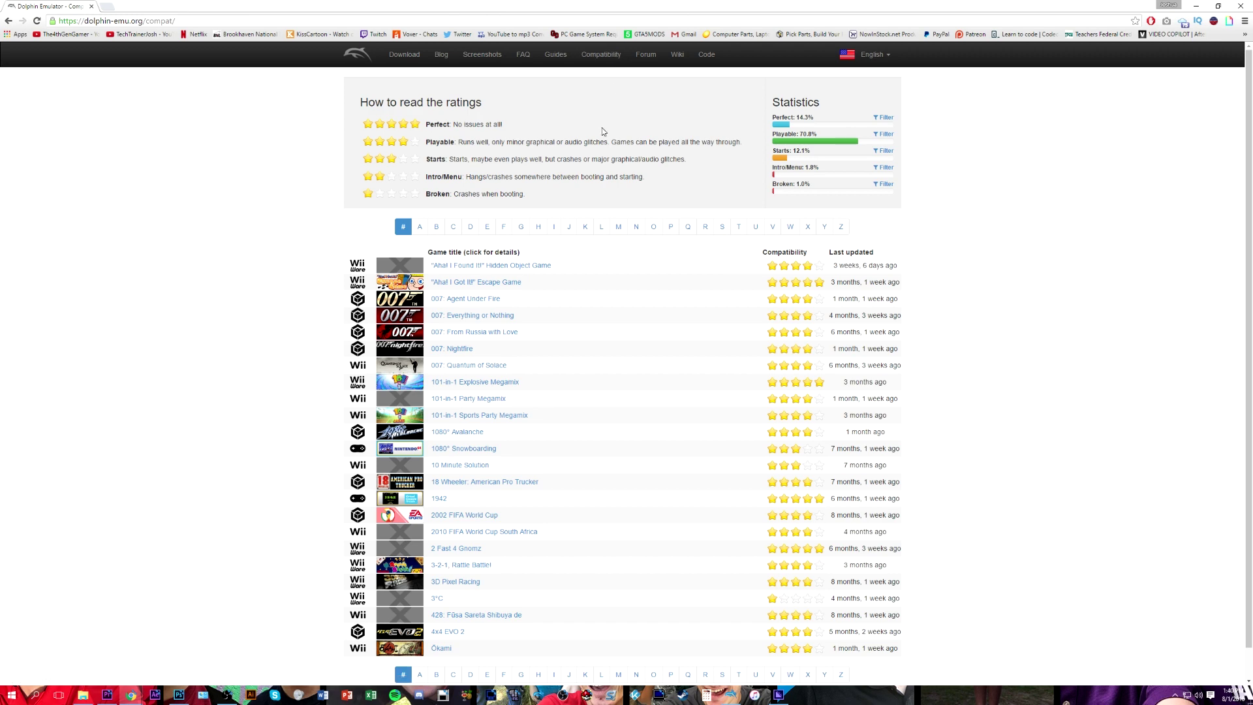
pyautogui.scroll(-1, 632, 352)
pyautogui.scroll(1, 723, 173)
pyautogui.click(620, 227)
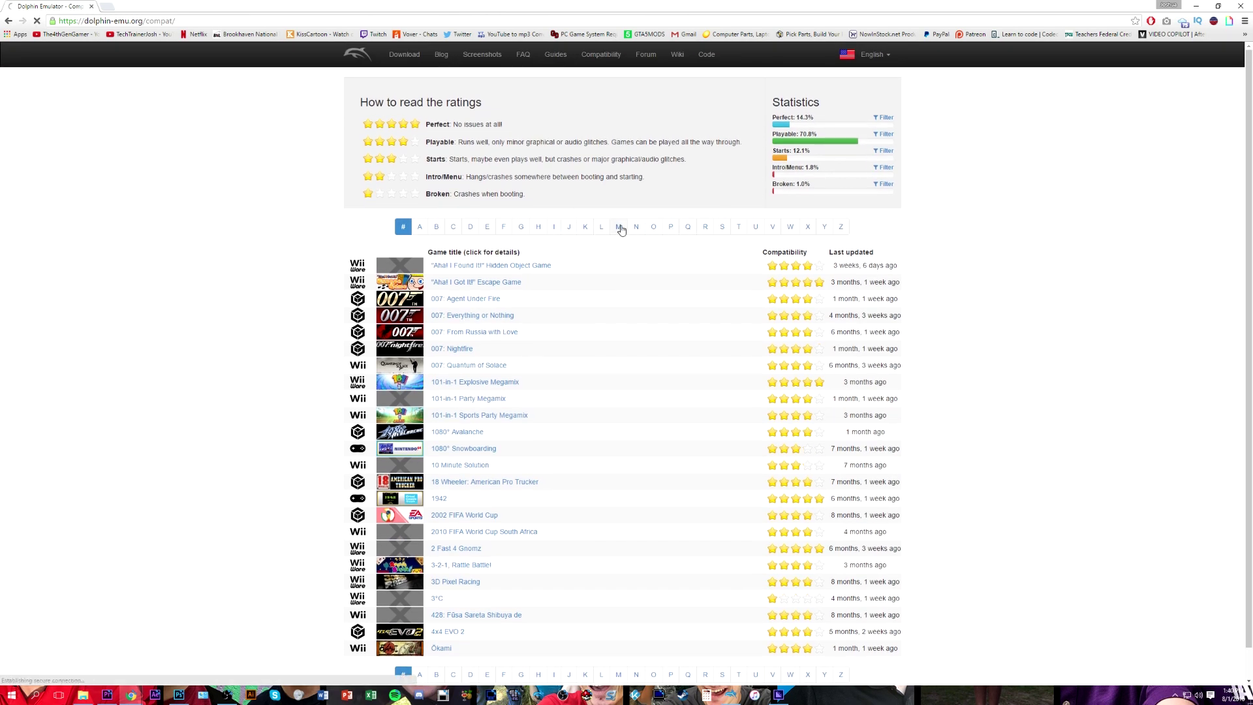
# Find Mario Kart: Double Dash!! among the titles starting with M and open its wiki page.
pyautogui.scroll(-4, 498, 325)
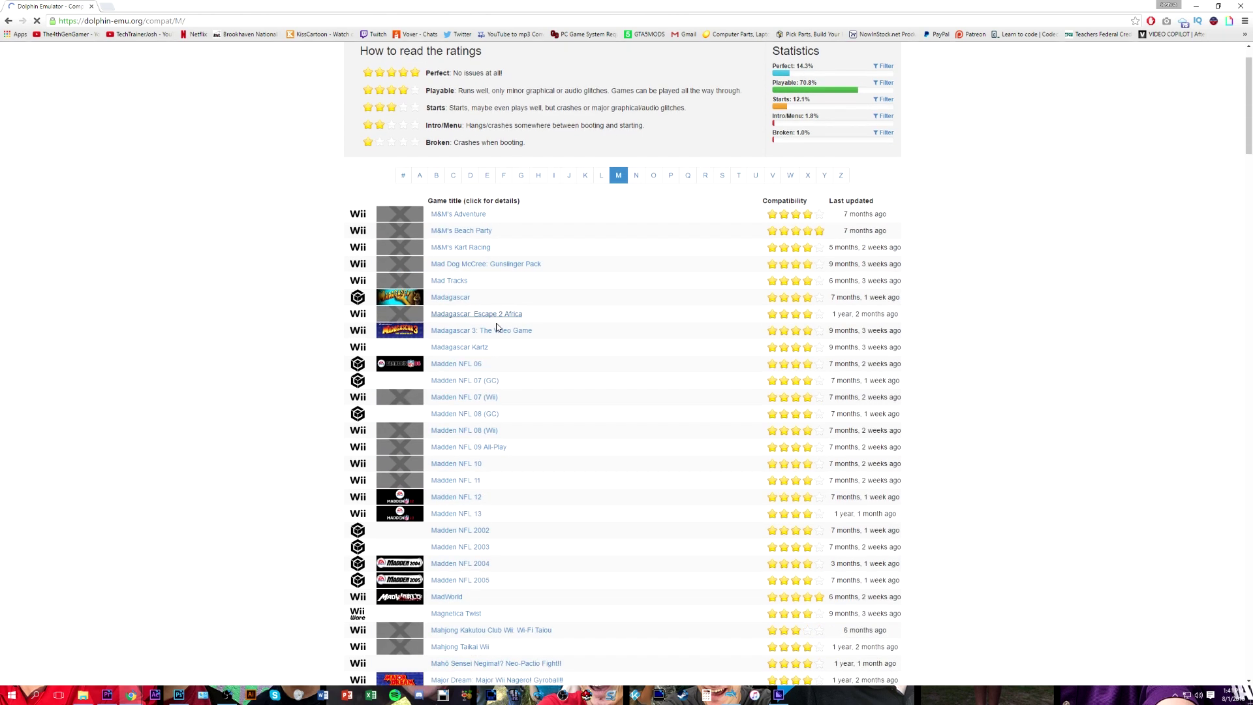
pyautogui.scroll(-3, 484, 379)
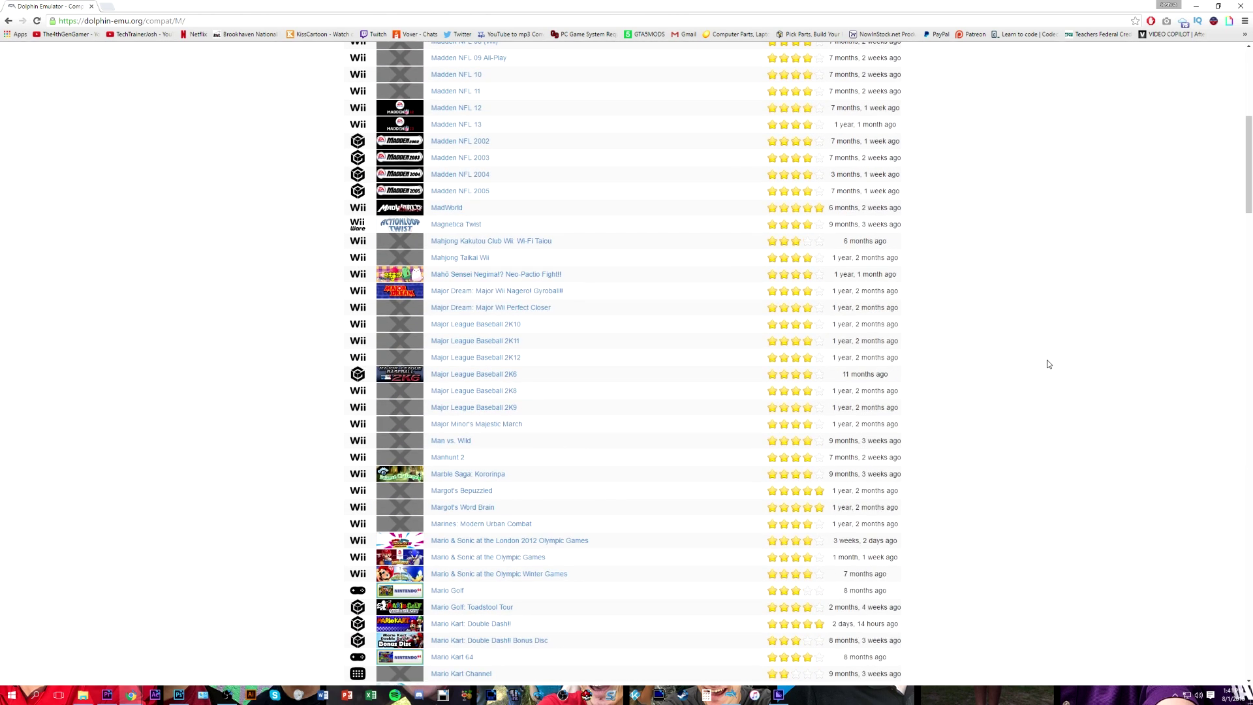
pyautogui.scroll(-2, 530, 515)
pyautogui.click(481, 528)
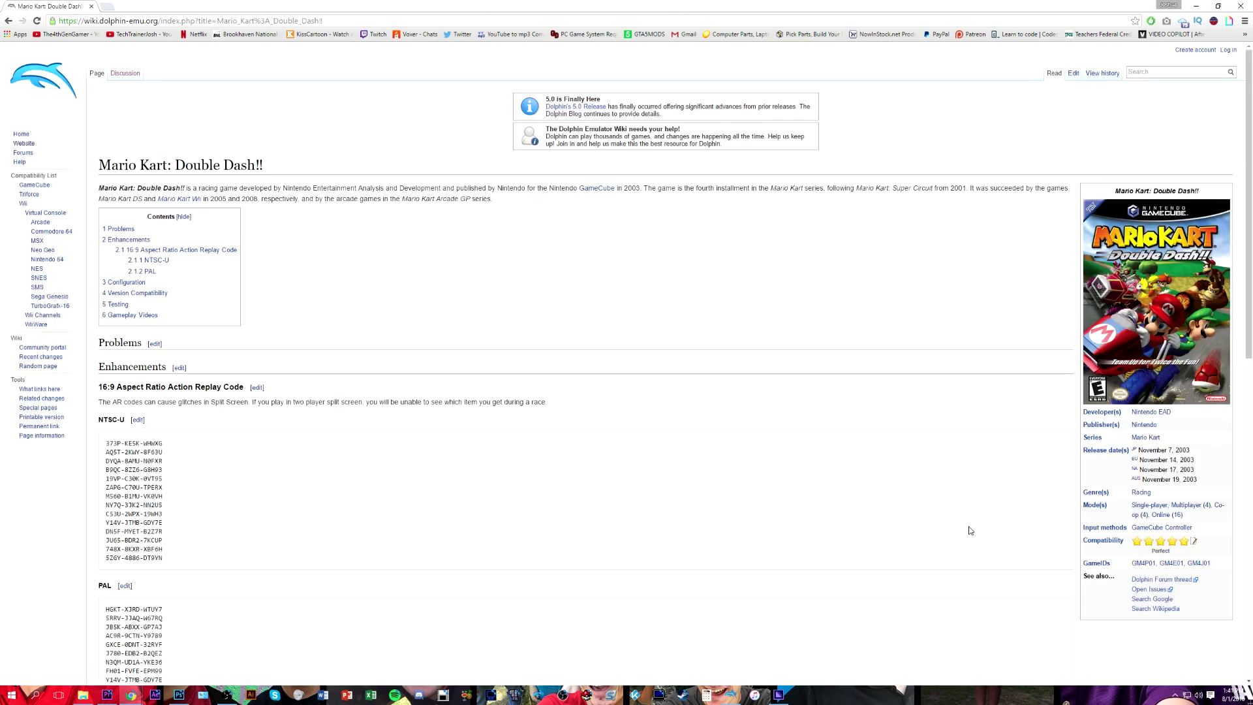
# Review the game's enhancement codes, configuration notes, version compatibility and testing entries on its wiki page.
pyautogui.scroll(-6, 970, 531)
pyautogui.scroll(2, 281, 235)
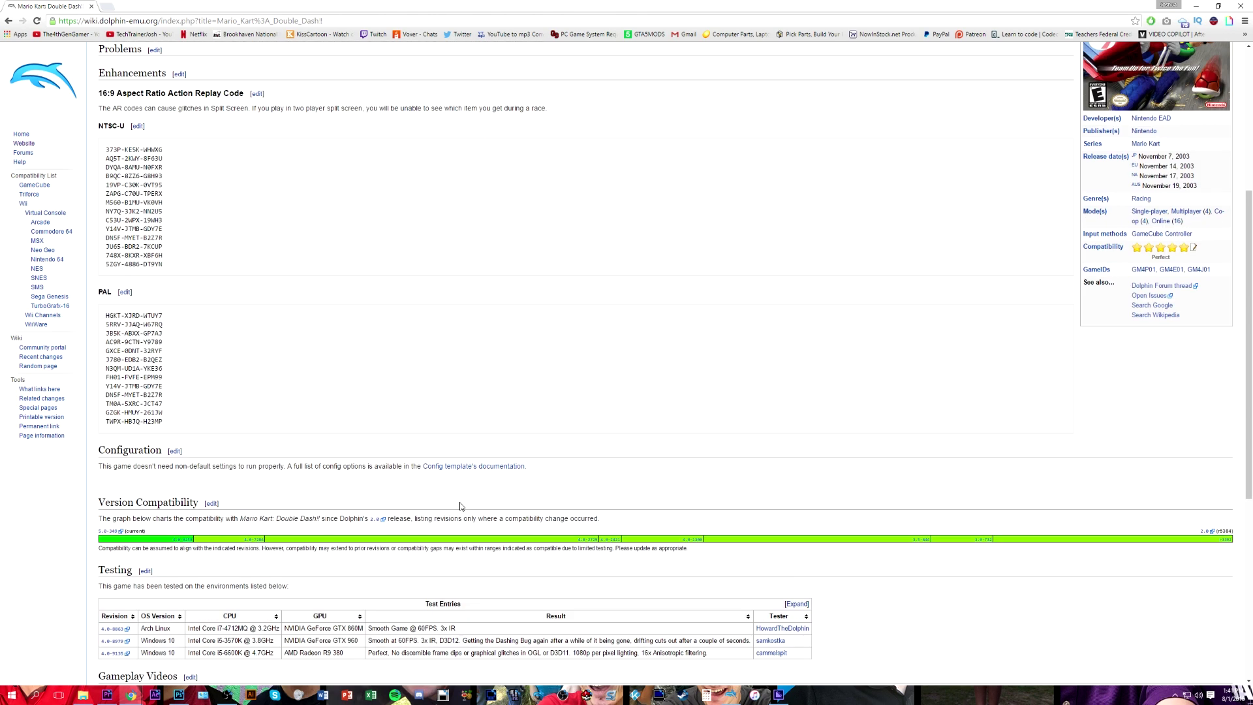
pyautogui.scroll(2, 310, 498)
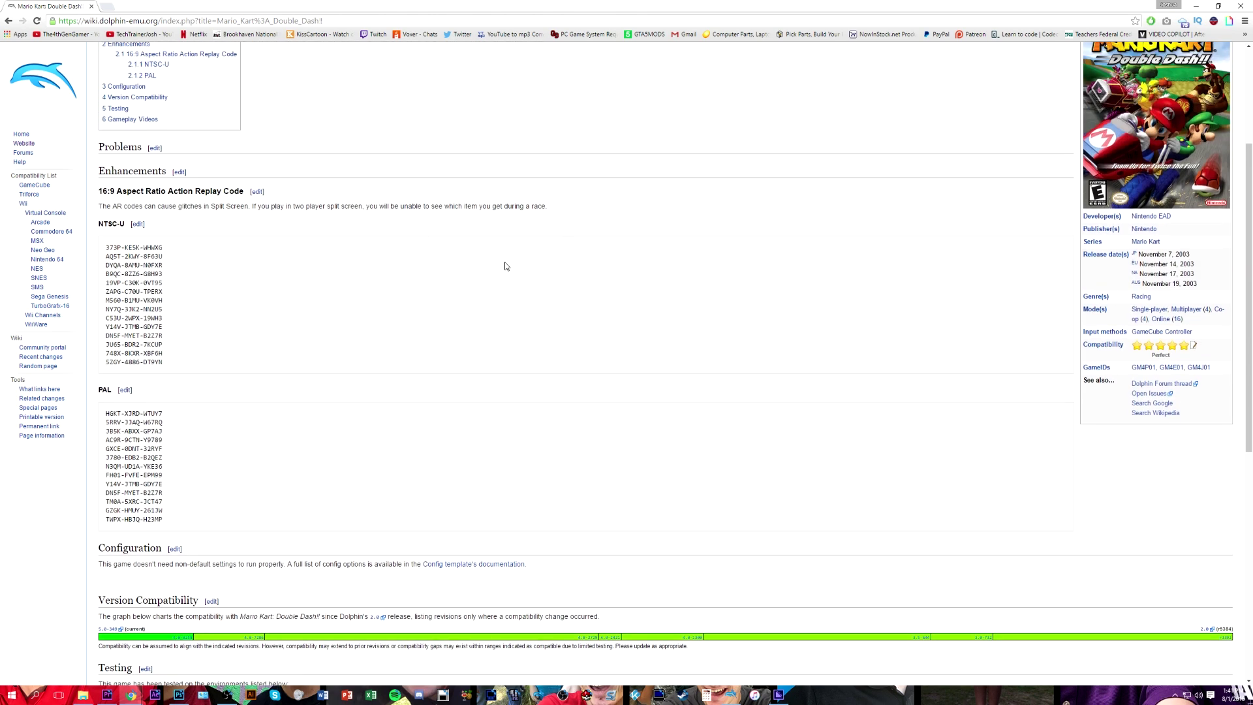
pyautogui.scroll(3, 505, 265)
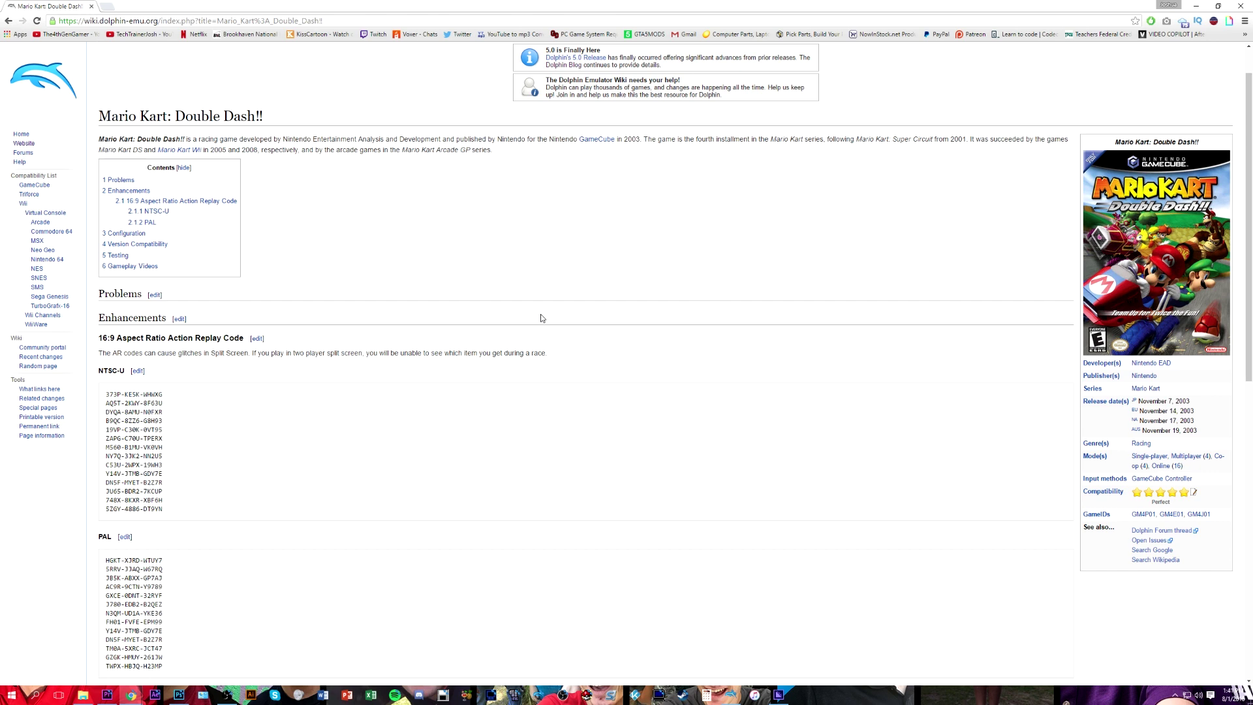
pyautogui.scroll(1, 541, 318)
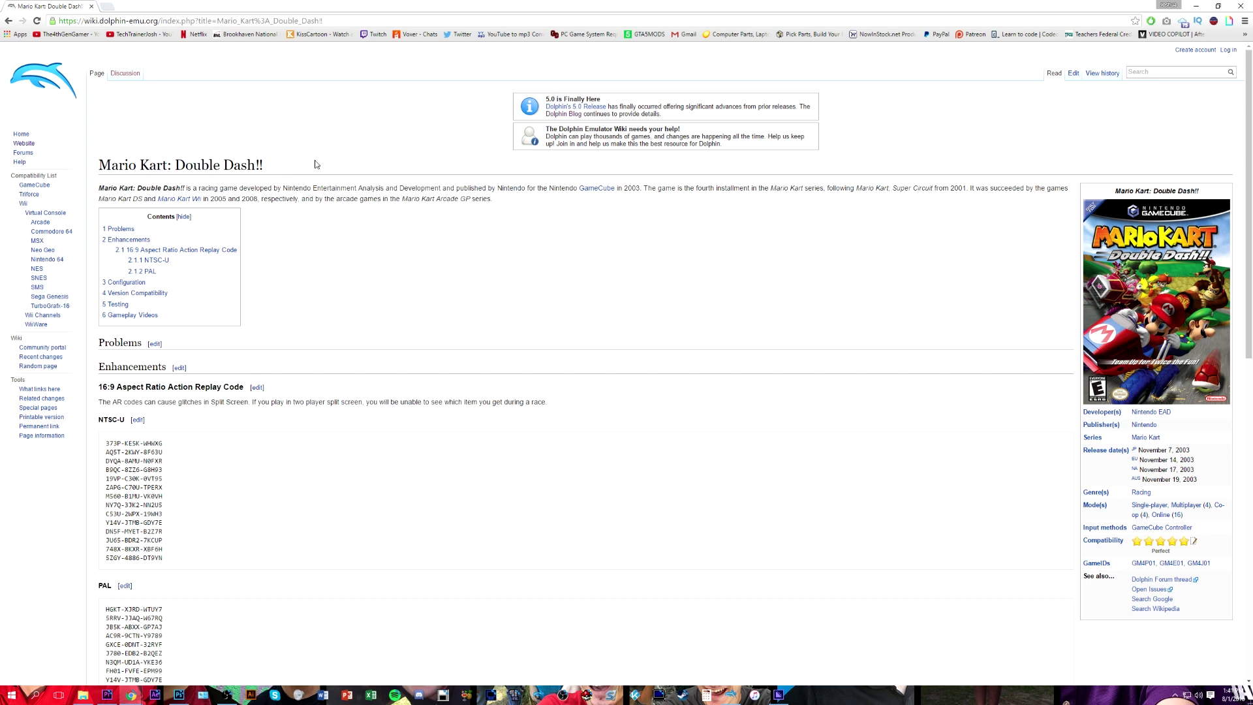
pyautogui.scroll(-3, 398, 274)
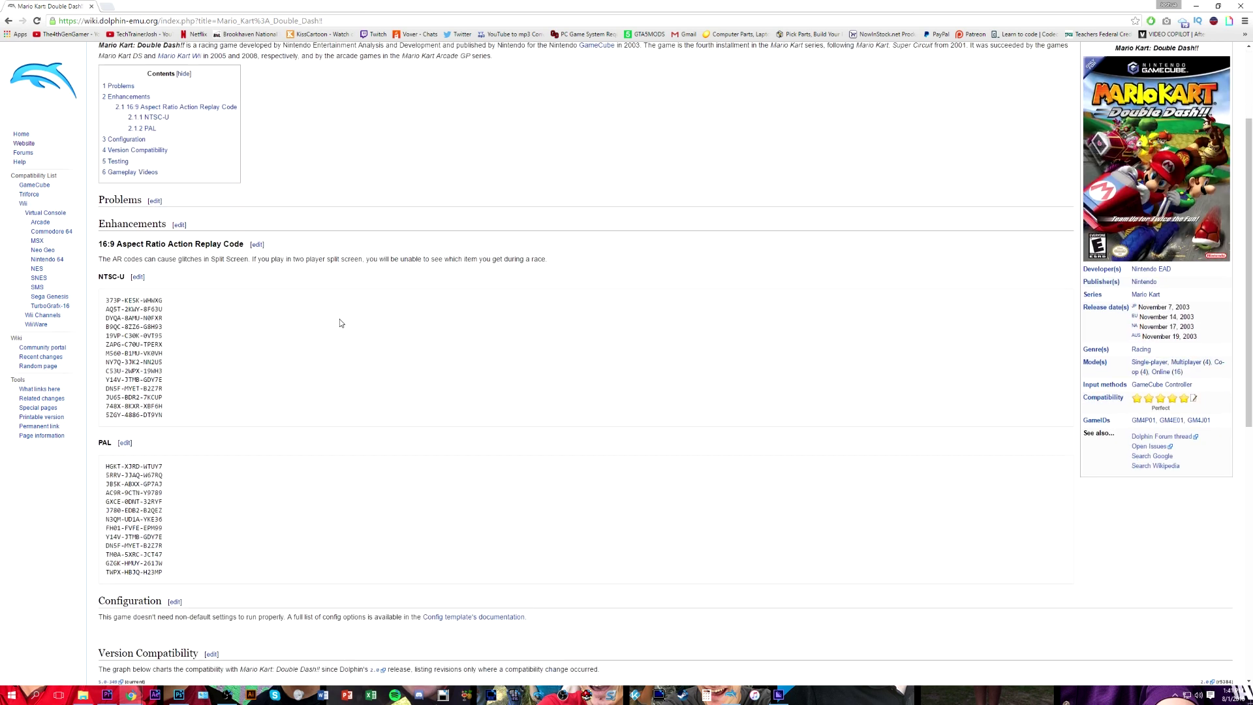